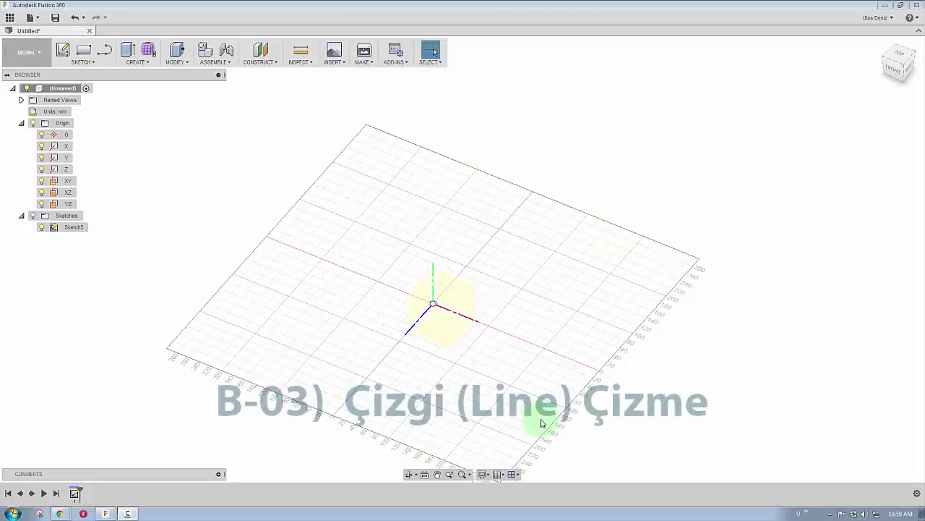
Step: Delete the empty Sketch5 and start a new line sketch on the XZ plane
scroll(446, 295, up, 3)
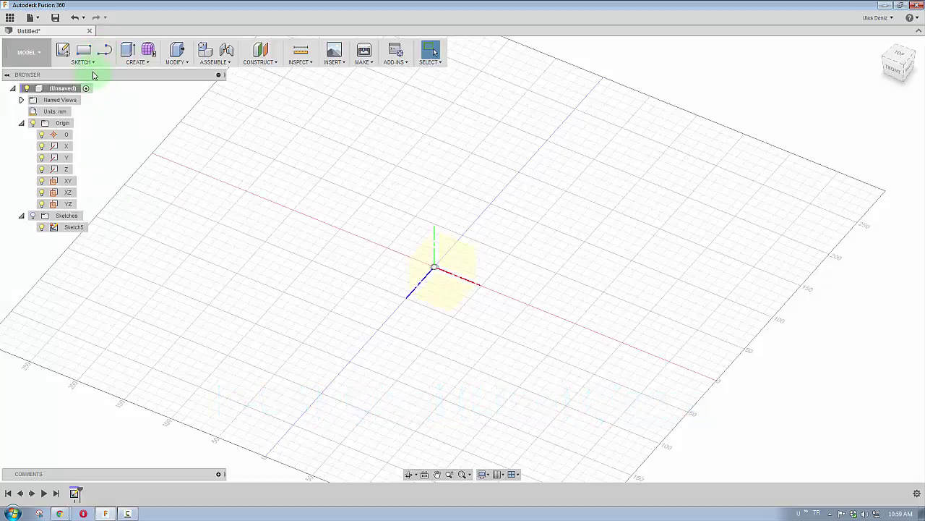
click(93, 65)
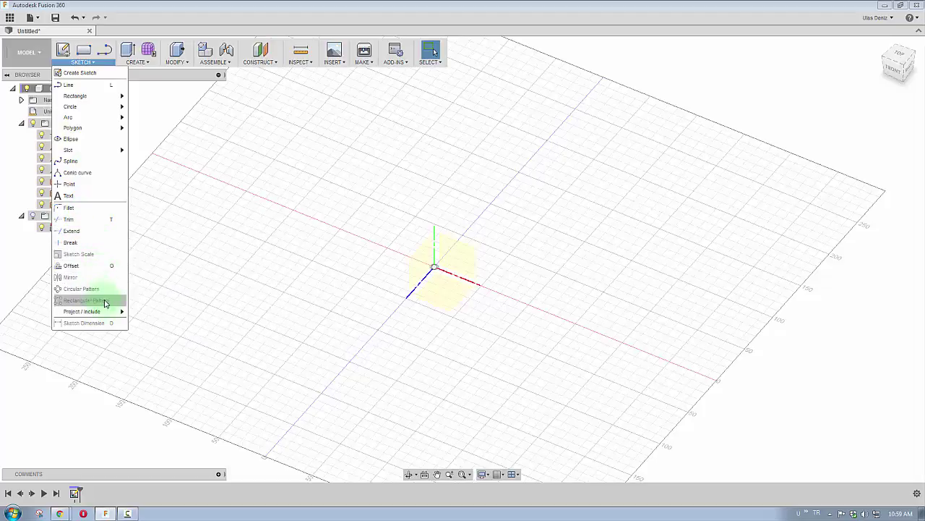
shift+middle_drag(277, 268, 568, 211)
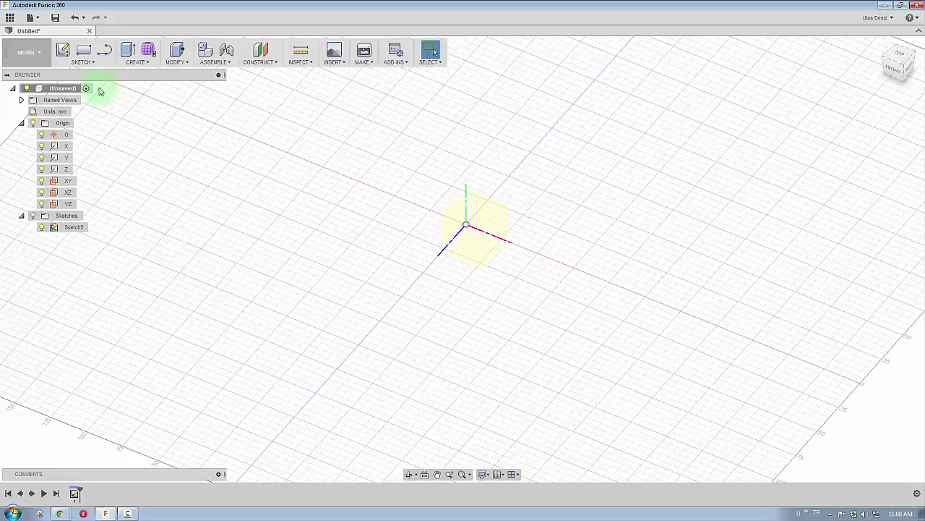
key(ctrl+z)
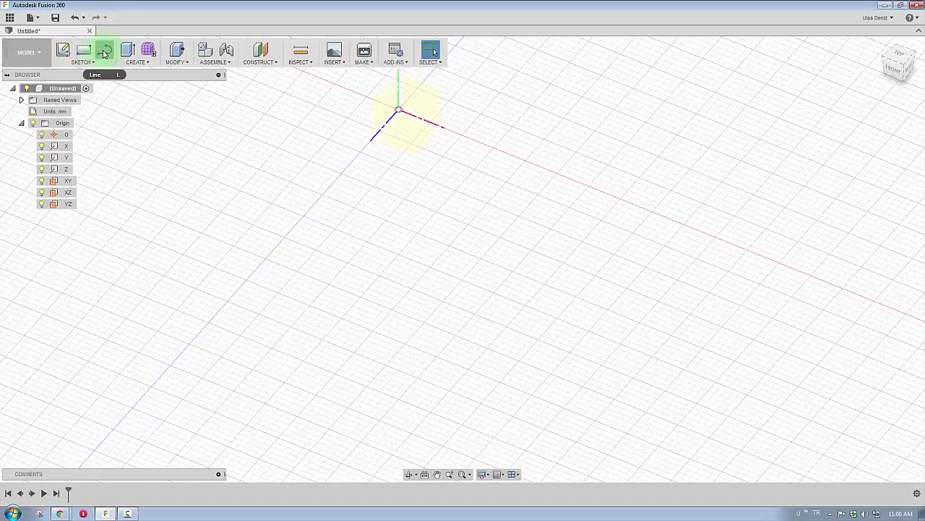
click(105, 50)
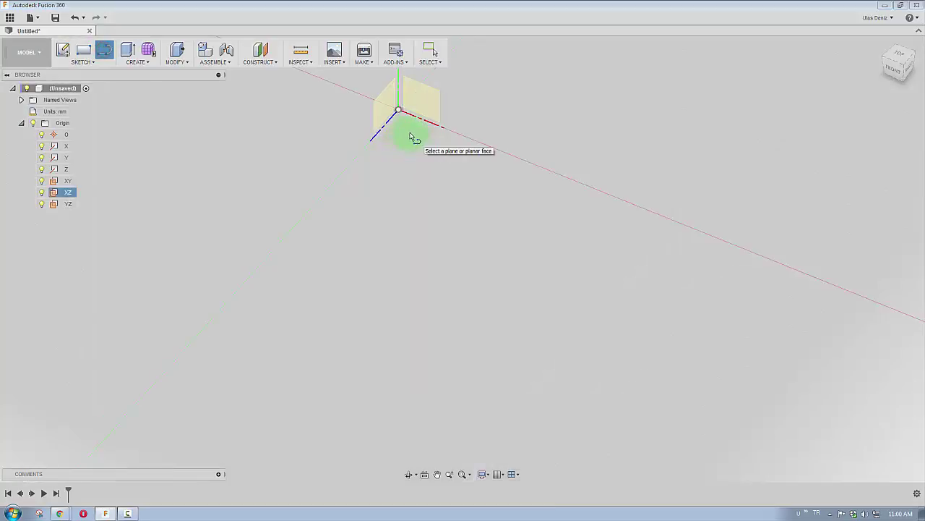
click(410, 136)
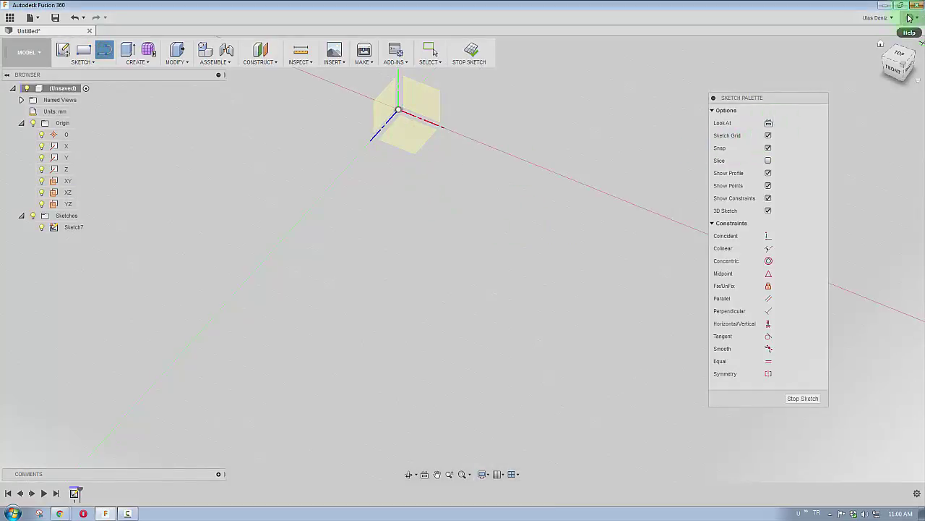
Step: Enable Auto look at sketch in Preferences and face the new sketch plane
click(877, 17)
click(882, 42)
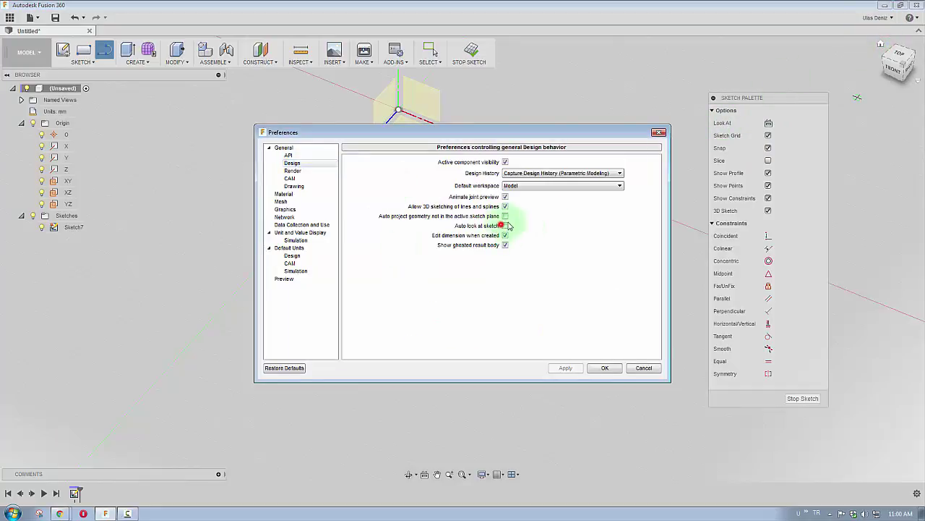
click(505, 227)
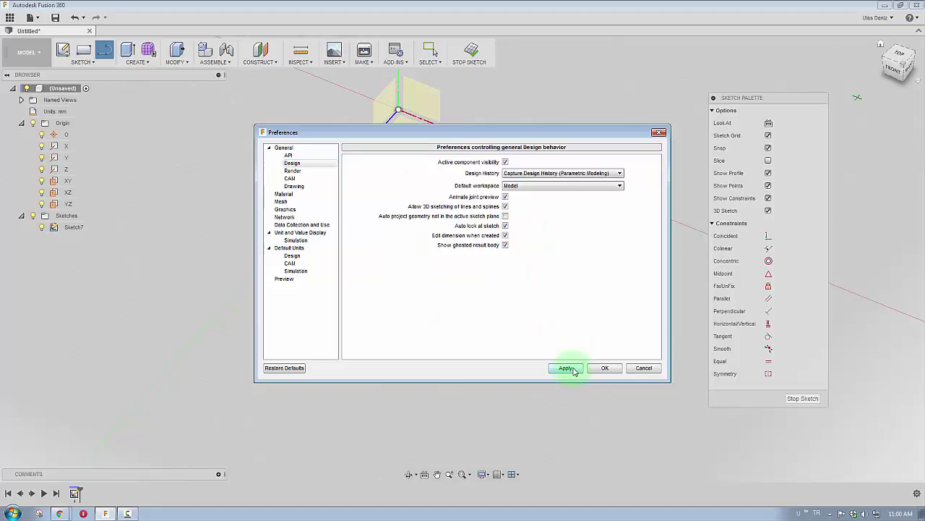
click(569, 368)
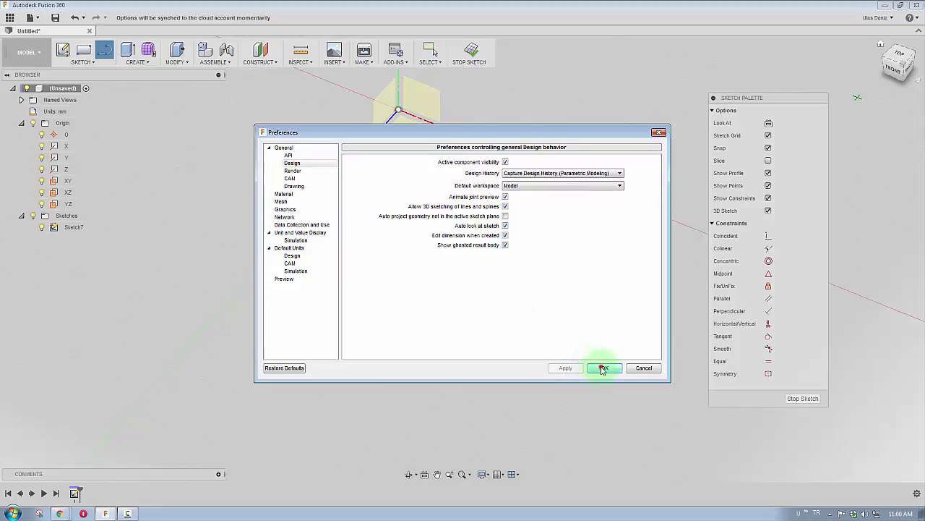
click(603, 369)
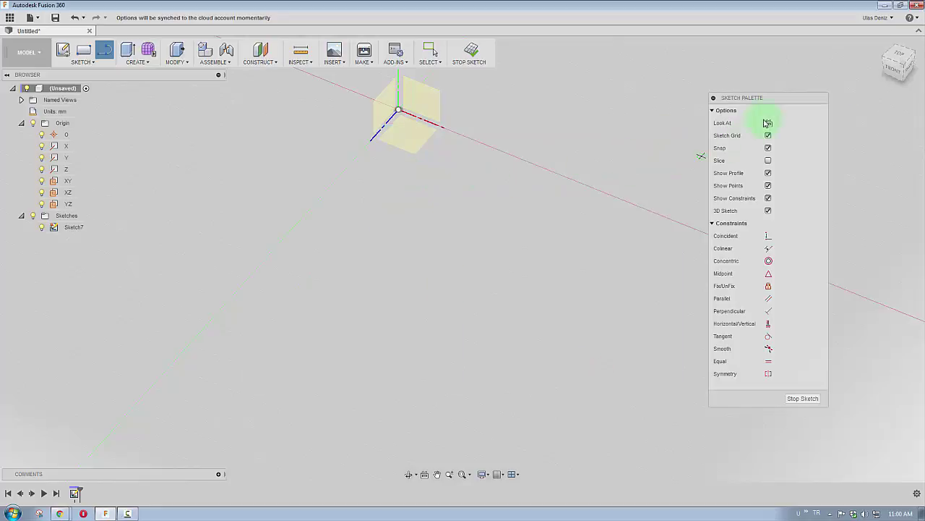
click(769, 123)
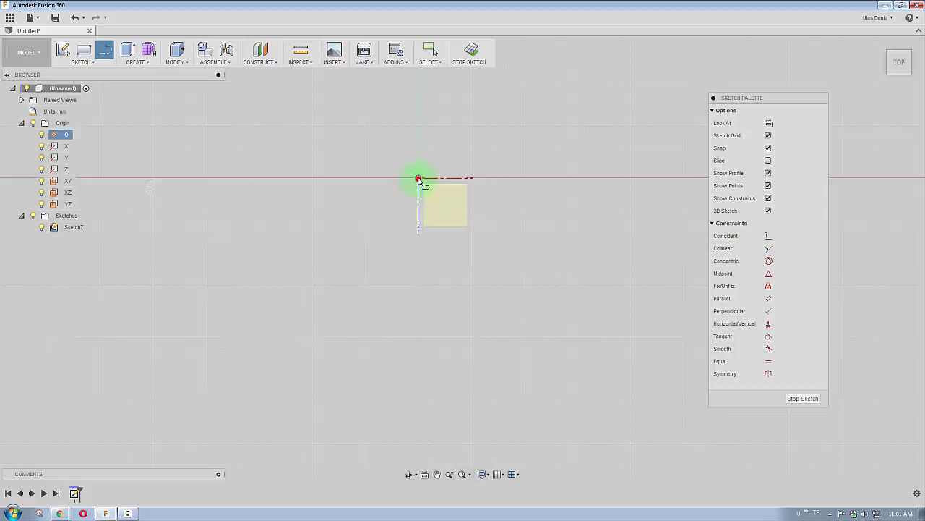
Step: Draw two connected lines from the origin: a 12.5 mm diagonal, then one angling right
click(418, 179)
mouse_move(537, 192)
middle_down()
mouse_move(563, 219)
mouse_move(580, 352)
middle_up()
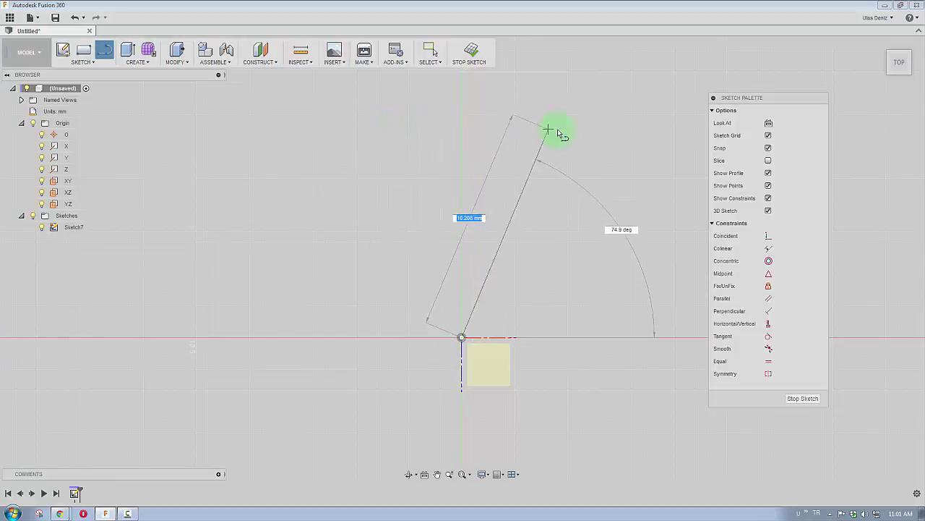
middle_drag(621, 128, 525, 130)
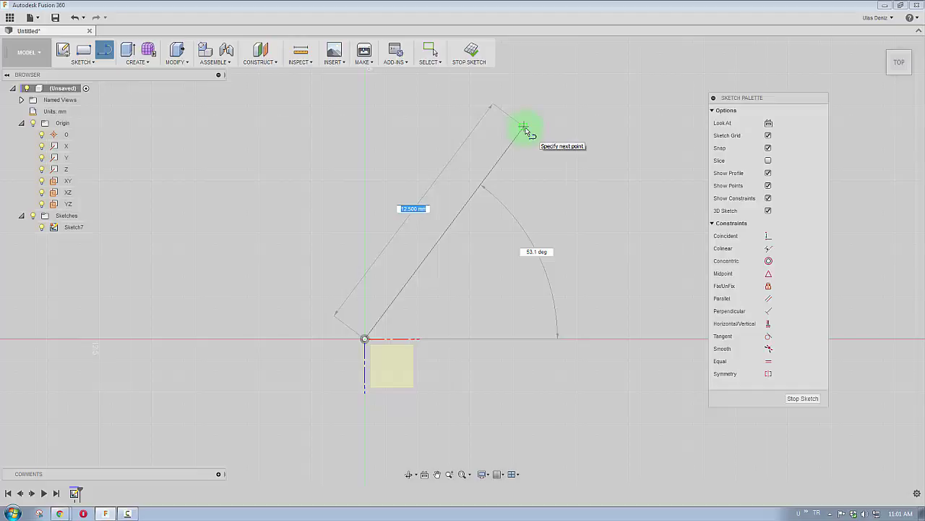
click(524, 129)
middle_drag(600, 158, 477, 200)
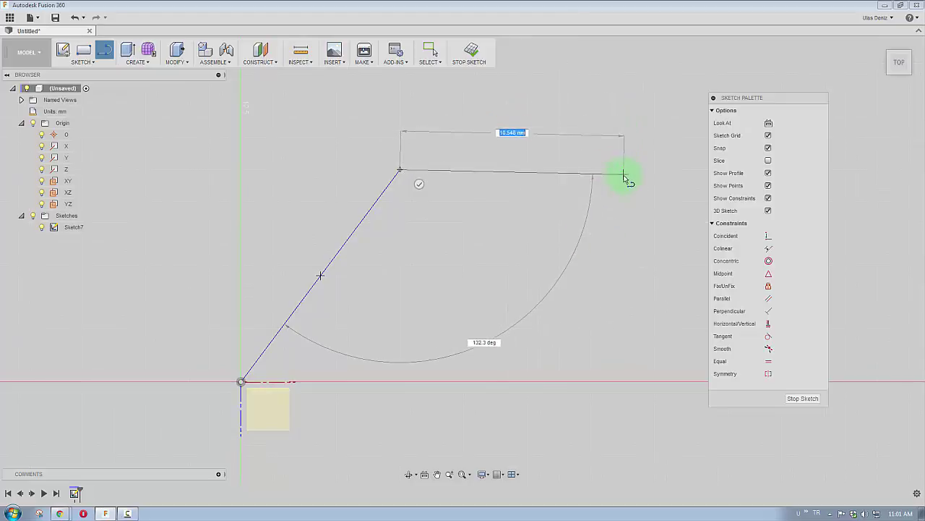
middle_drag(629, 127, 560, 188)
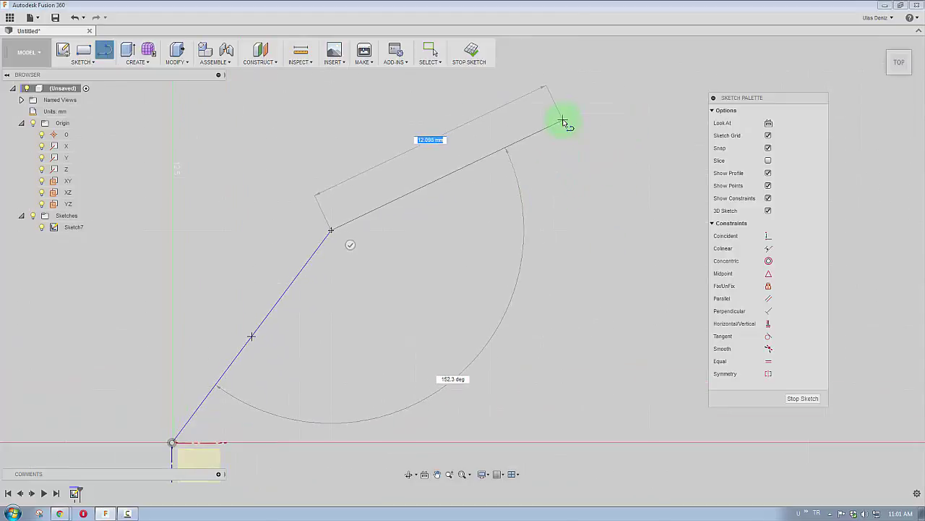
click(578, 165)
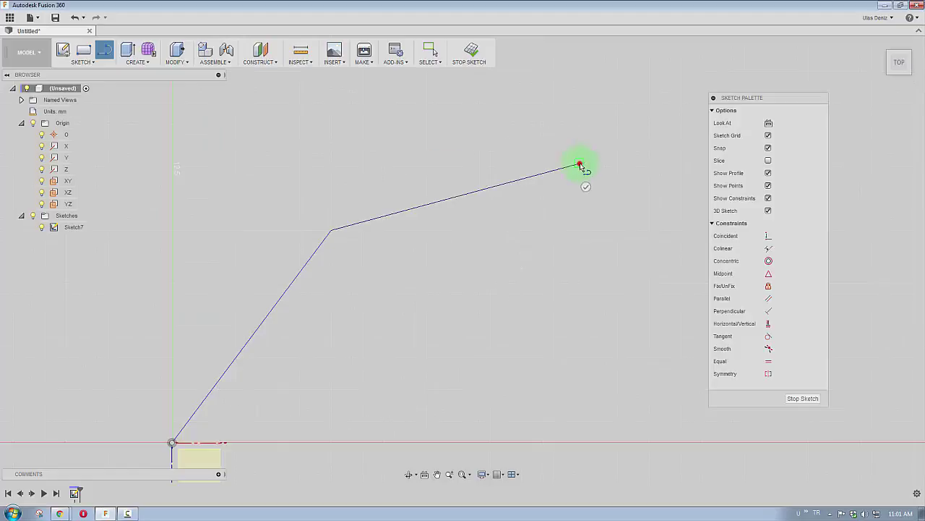
Step: End the Line tool and drag the two lines' shared corner upward to a new position
key(Escape)
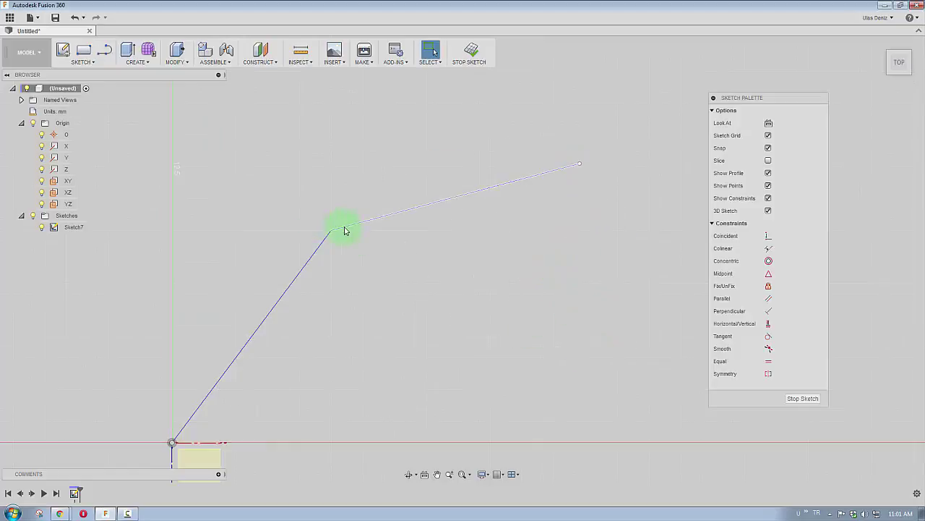
click(344, 229)
click(331, 232)
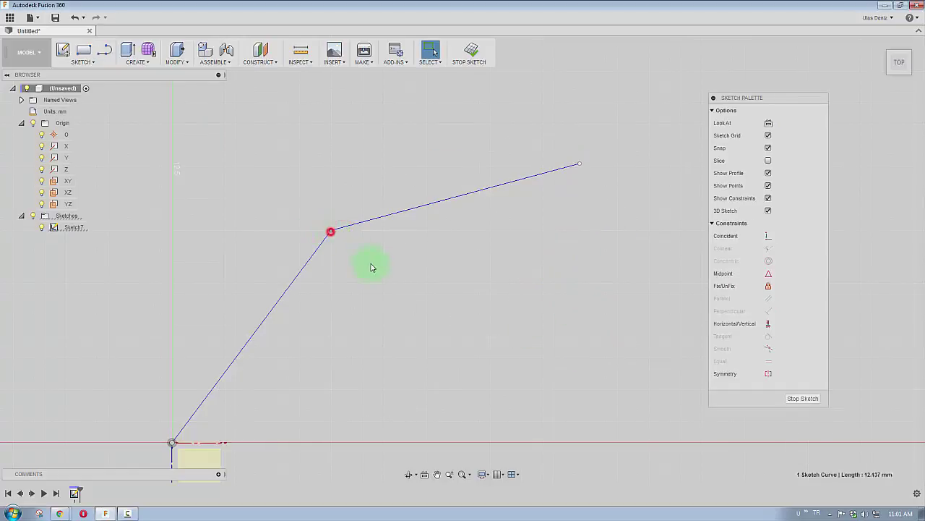
click(339, 232)
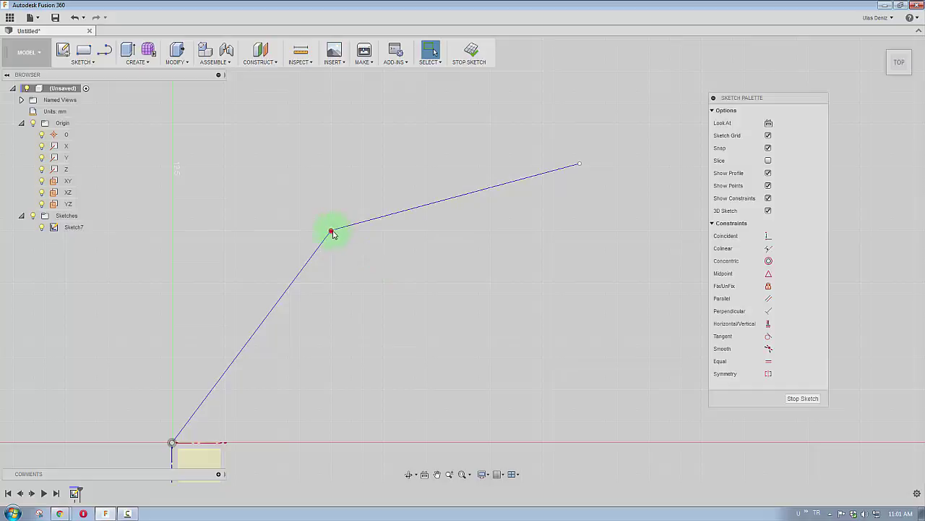
mouse_move(331, 233)
mouse_down()
mouse_move(307, 239)
mouse_move(323, 193)
mouse_up()
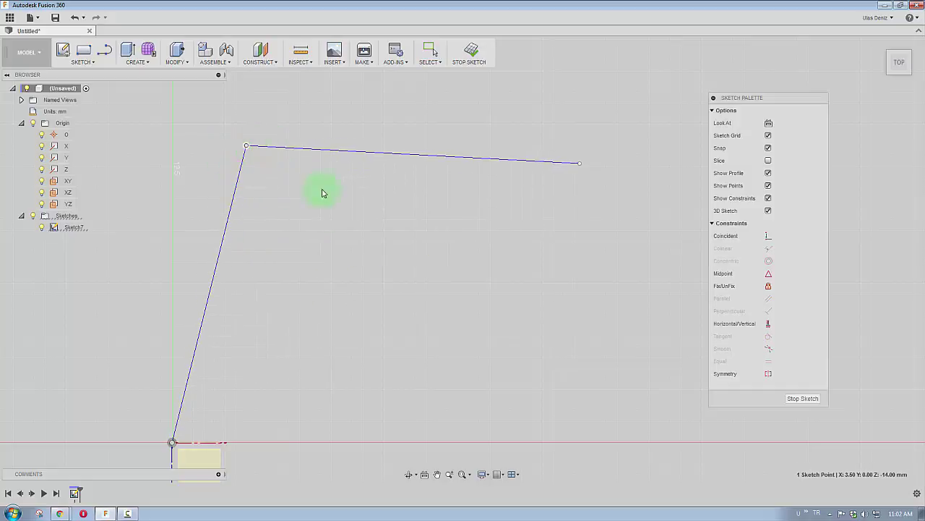
drag(261, 158, 318, 160)
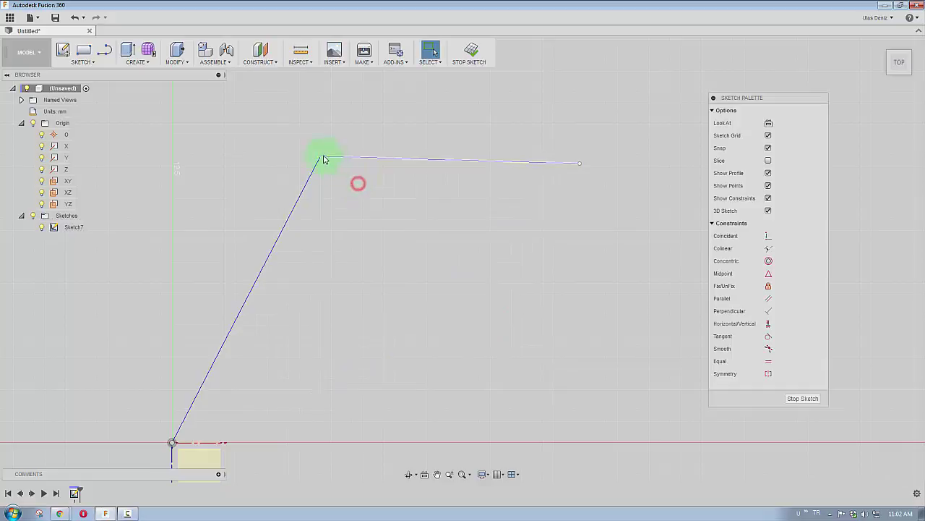
drag(322, 156, 539, 171)
Step: Add a third line down and to the right, and join its top to the second line's end
click(535, 172)
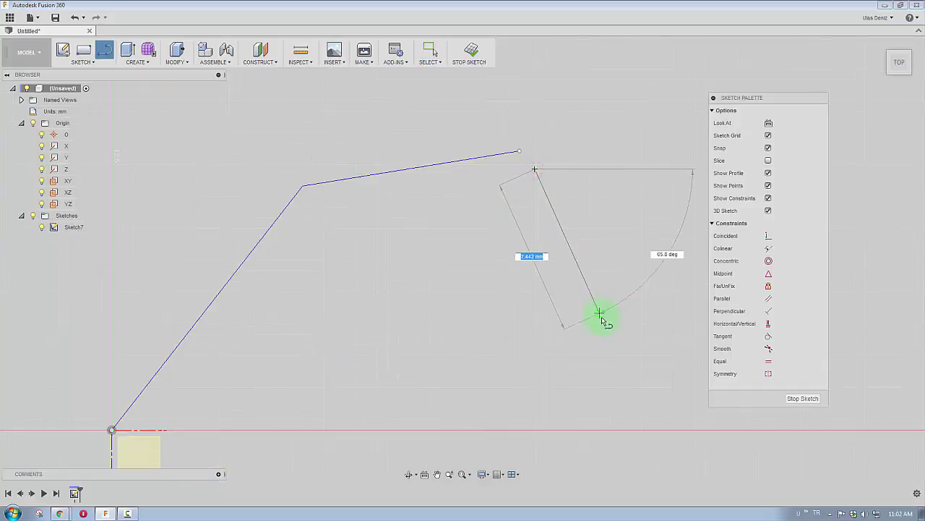
click(602, 317)
key(Escape)
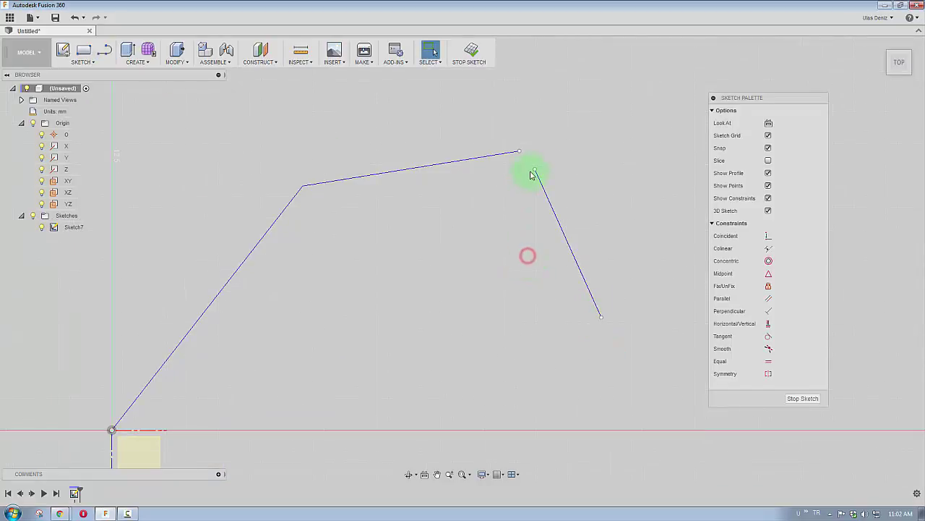
mouse_move(535, 172)
mouse_down()
mouse_move(496, 197)
mouse_move(568, 191)
mouse_move(519, 154)
mouse_up()
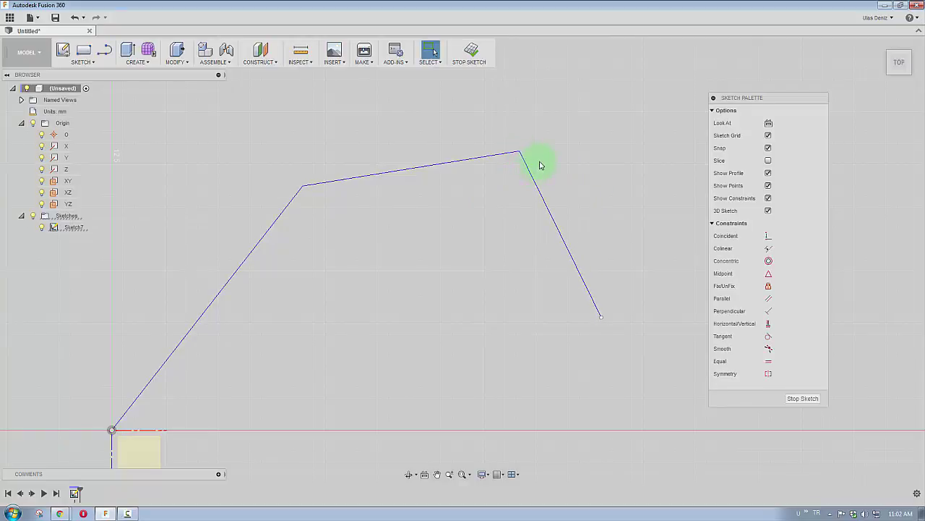
click(520, 153)
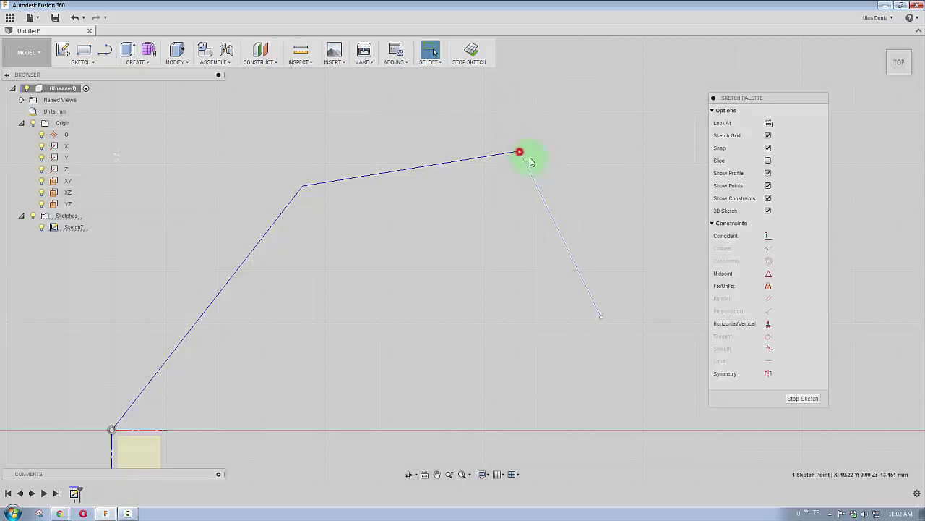
drag(520, 153, 489, 107)
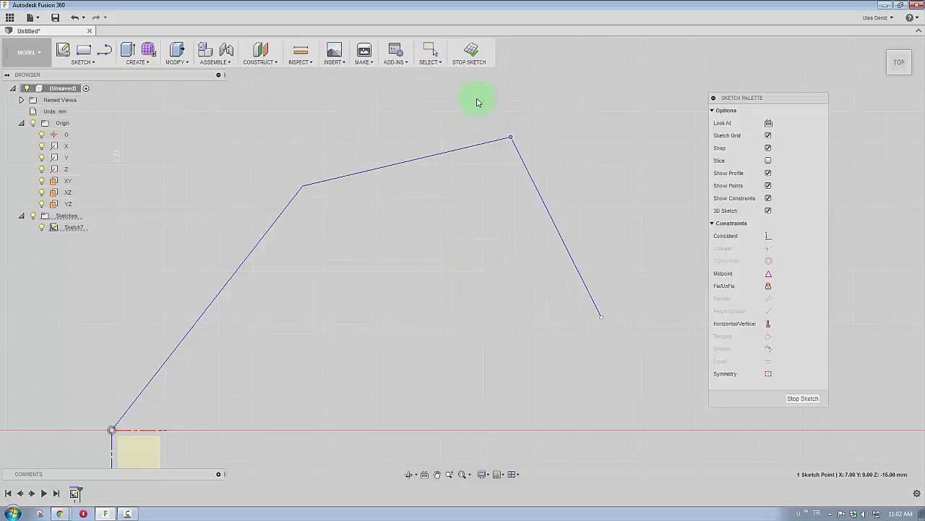
Step: Make the upper line horizontal and move the corner between the lines left and up
mouse_move(509, 176)
middle_down()
mouse_move(514, 215)
mouse_move(514, 196)
middle_up()
click(518, 234)
drag(580, 316, 560, 137)
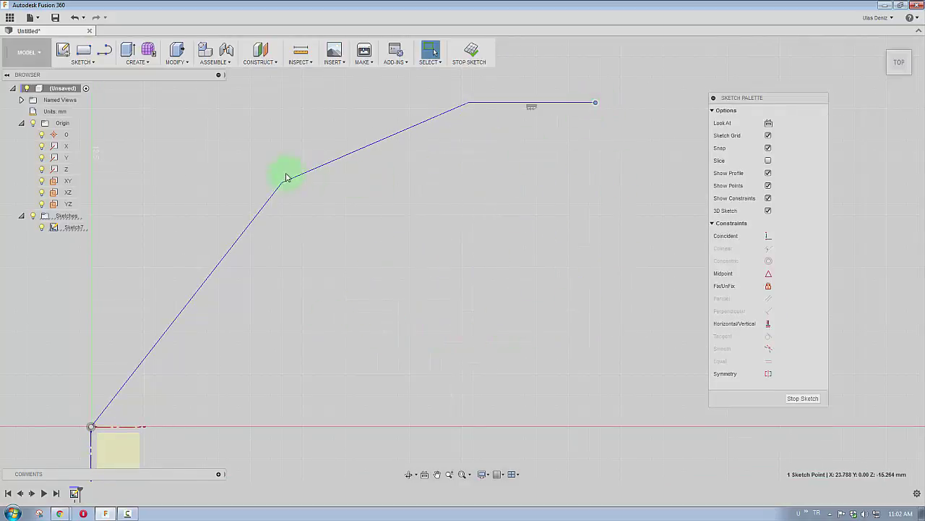
drag(284, 184, 143, 179)
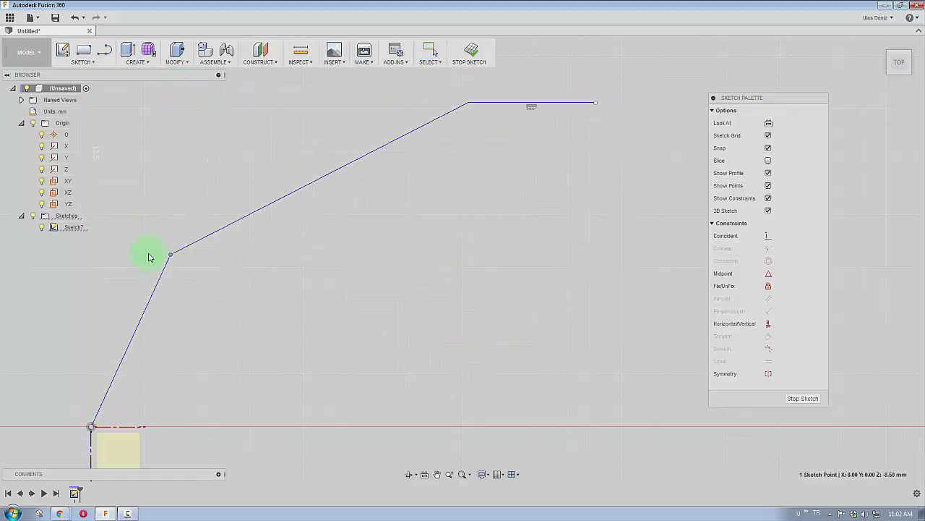
scroll(408, 227, down, 2)
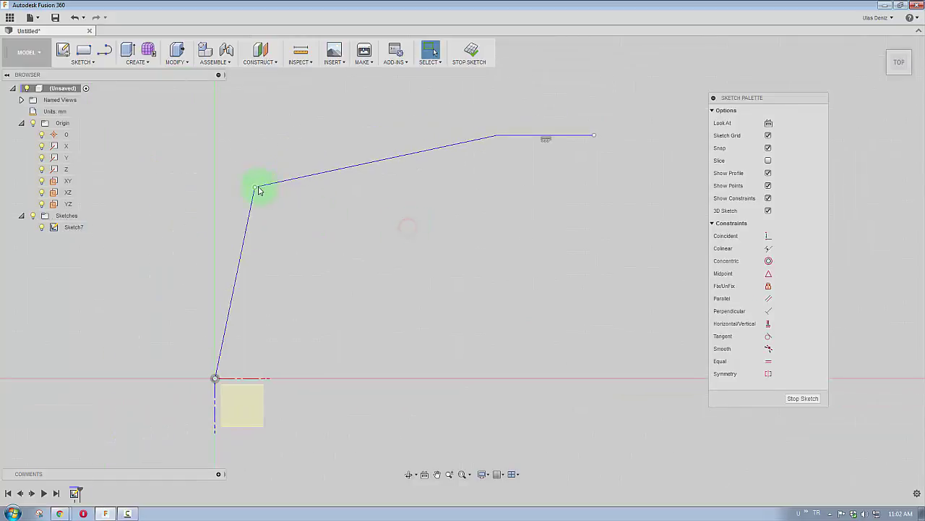
mouse_move(259, 190)
mouse_down()
mouse_move(341, 241)
mouse_move(304, 128)
mouse_move(193, 171)
mouse_move(372, 134)
mouse_move(239, 116)
mouse_move(344, 94)
mouse_move(464, 123)
mouse_move(268, 108)
mouse_up()
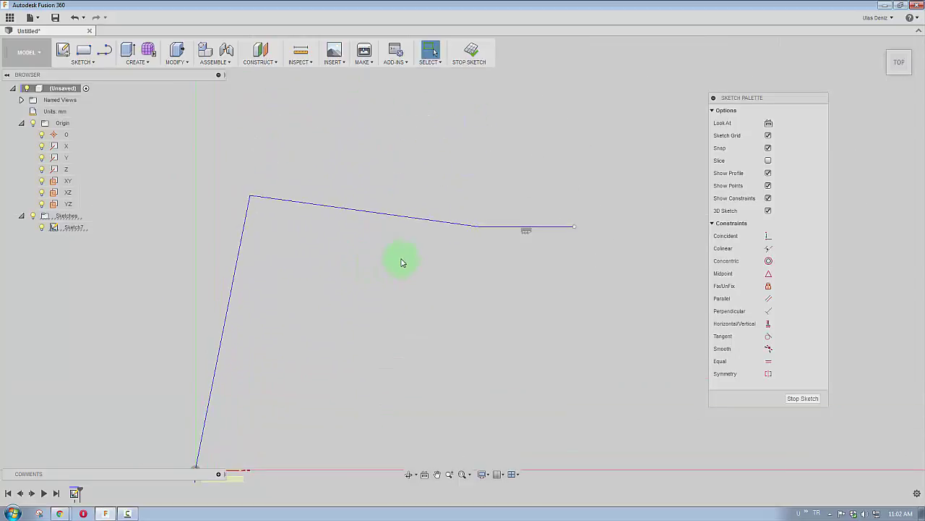
middle_drag(402, 263, 388, 186)
scroll(355, 210, down, 1)
scroll(355, 210, down, 1)
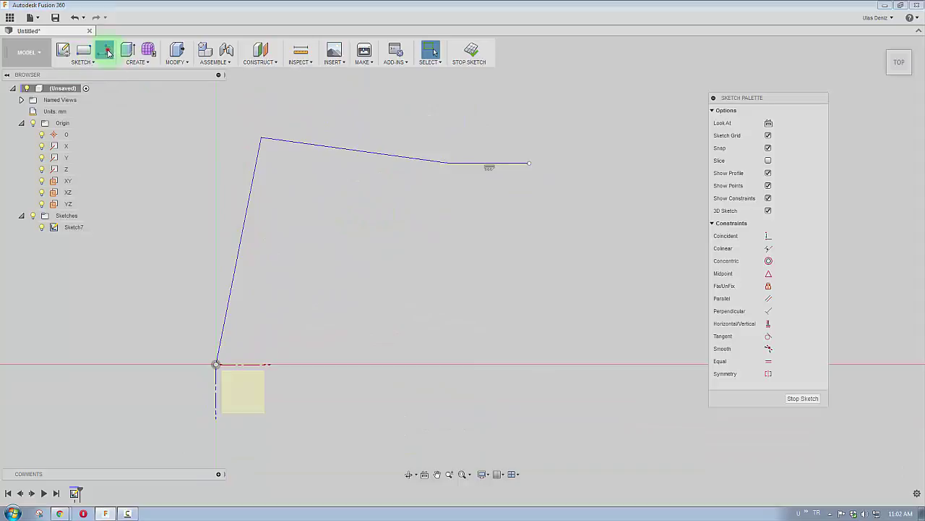
Step: Draw the bottom horizontal line continuing from the previous line's end
middle_drag(483, 206, 448, 189)
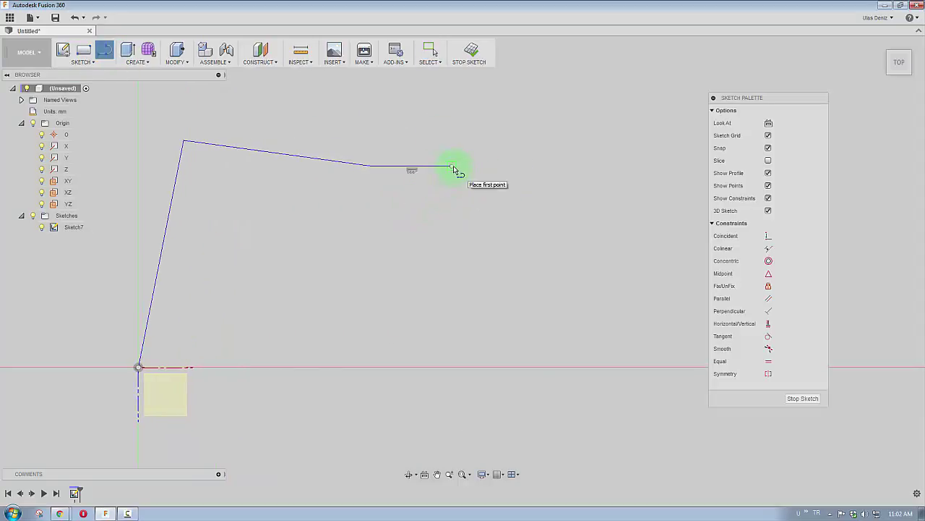
click(450, 167)
click(501, 290)
middle_drag(502, 293, 322, 277)
scroll(322, 276, down, 1)
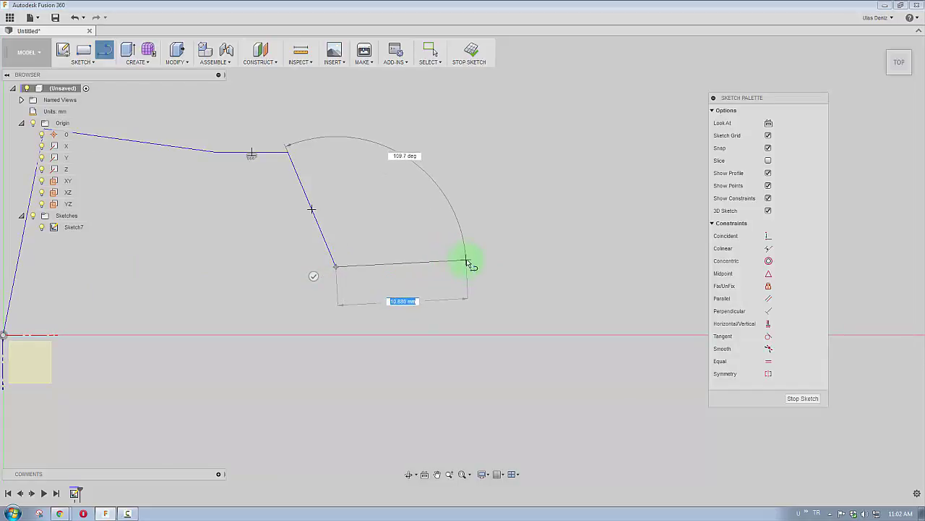
click(475, 267)
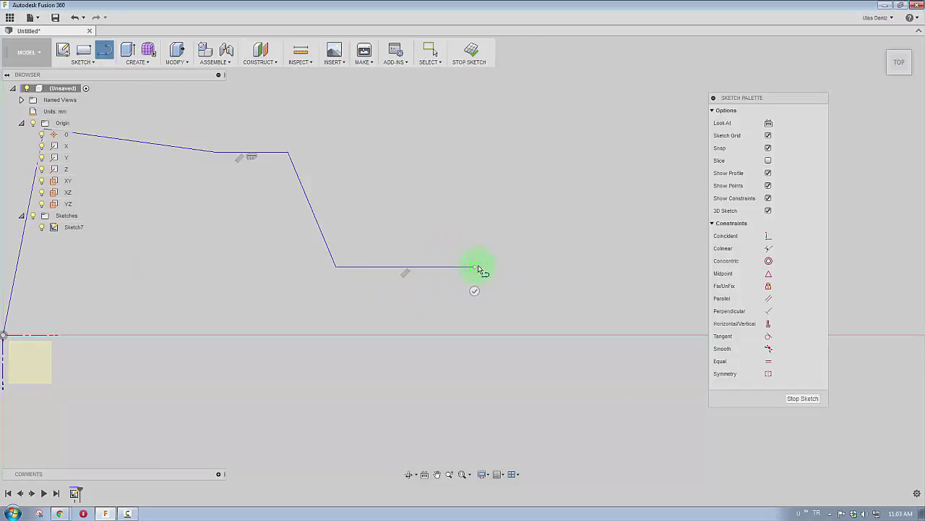
click(474, 267)
Step: Sweep a large semicircular tangent arc upward, then draw a line back left from its end
drag(560, 243, 548, 205)
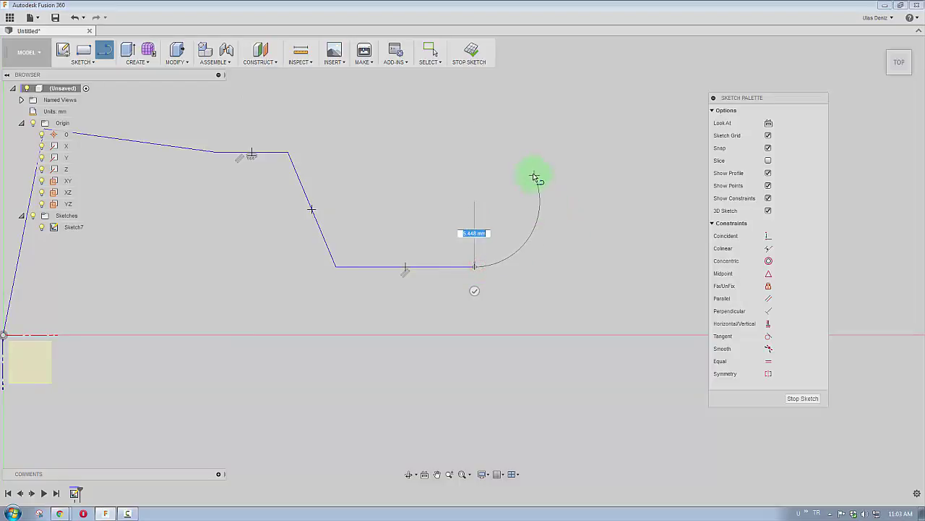
drag(494, 154, 554, 180)
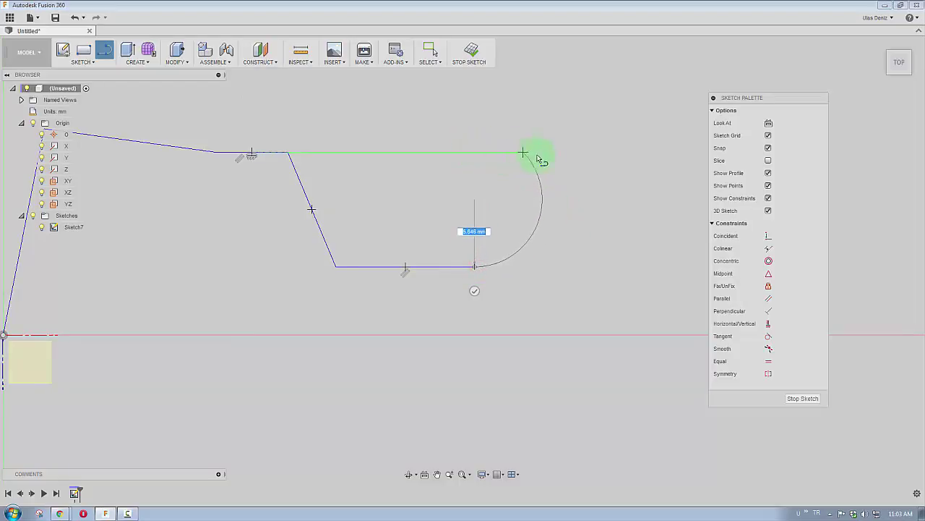
mouse_move(476, 128)
mouse_down()
mouse_move(474, 96)
mouse_move(531, 217)
mouse_move(496, 200)
mouse_move(554, 157)
mouse_move(553, 128)
mouse_move(436, 108)
mouse_move(374, 148)
mouse_move(362, 196)
mouse_move(372, 136)
mouse_move(480, 91)
mouse_move(471, 238)
mouse_up()
mouse_move(471, 134)
mouse_down()
mouse_move(473, 274)
mouse_move(477, 56)
mouse_move(487, 247)
mouse_move(473, 37)
mouse_move(476, 214)
mouse_move(475, 85)
mouse_move(540, 229)
mouse_move(371, 93)
mouse_up()
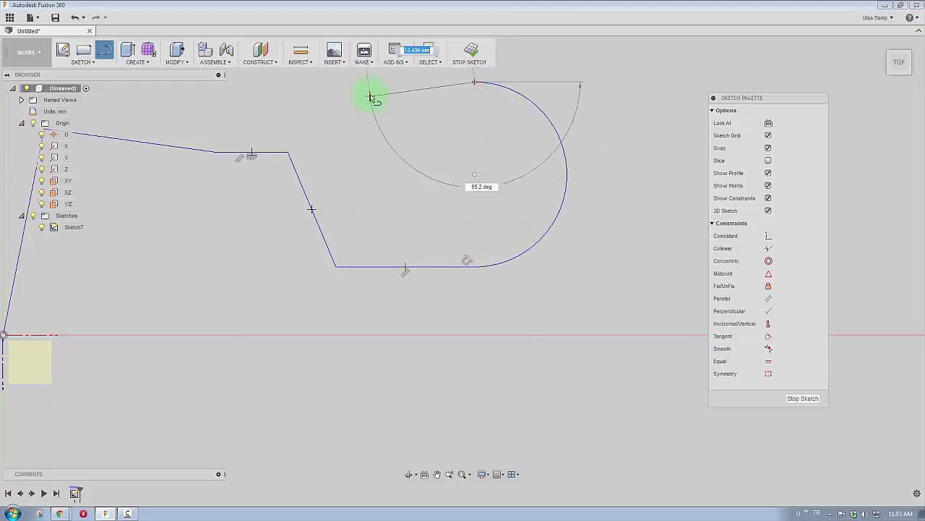
middle_drag(371, 93, 492, 305)
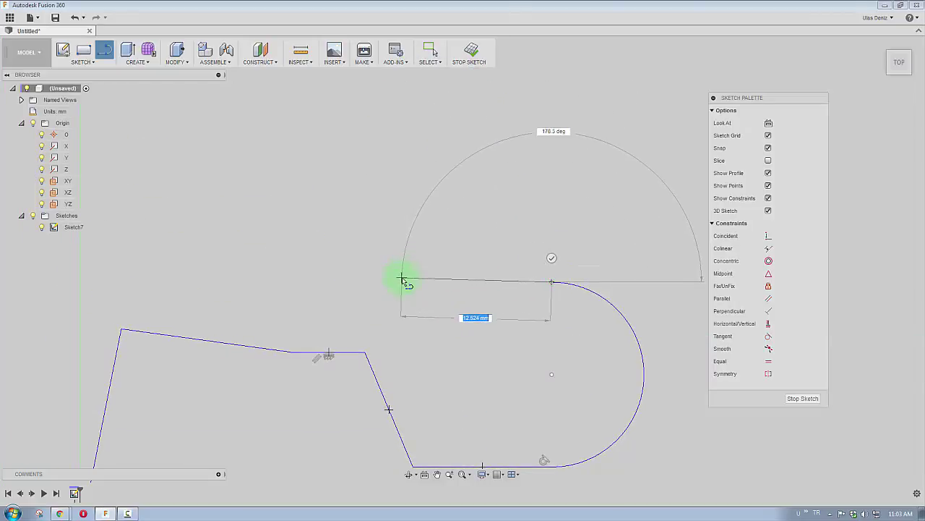
drag(492, 306, 403, 282)
Step: Add a vertical line, a short horizontal line, a small semicircular tangent arc and the upper line
mouse_move(402, 282)
mouse_down()
mouse_move(275, 263)
mouse_move(340, 265)
mouse_move(345, 216)
mouse_move(402, 171)
mouse_move(406, 133)
mouse_up()
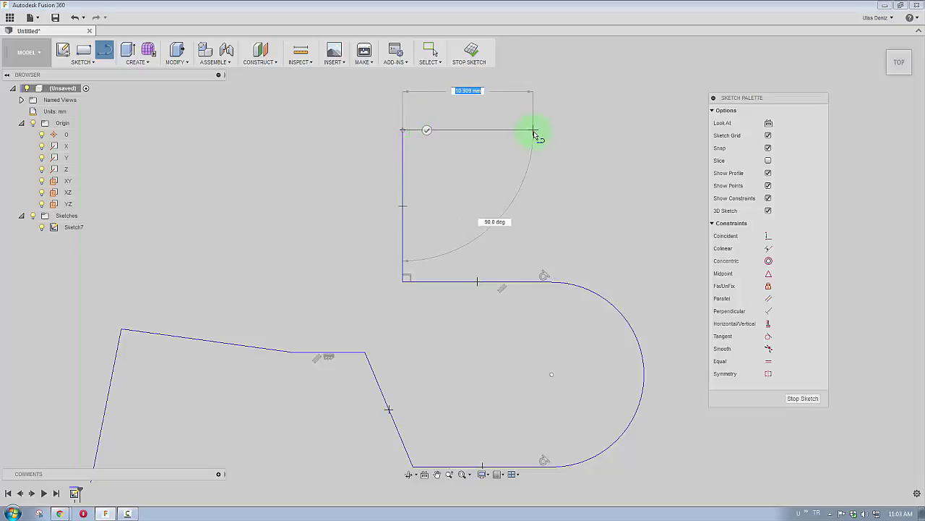
mouse_move(534, 131)
mouse_down()
mouse_move(554, 194)
mouse_move(548, 214)
mouse_up()
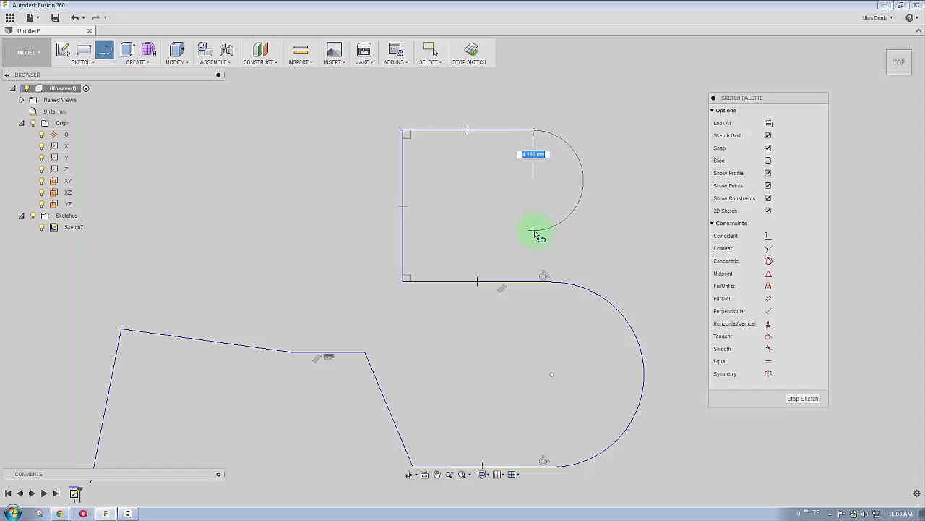
mouse_move(528, 244)
mouse_down()
mouse_move(521, 252)
mouse_move(593, 91)
mouse_move(548, 58)
mouse_up()
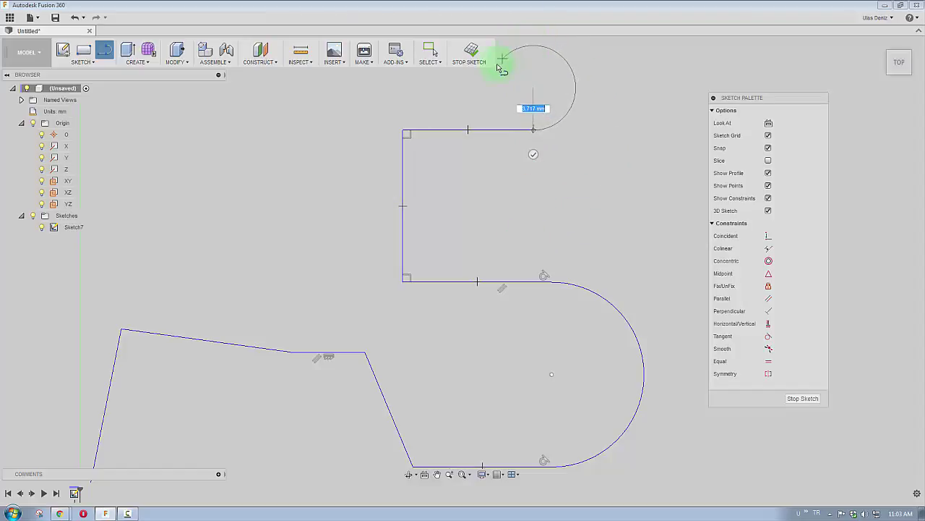
drag(488, 90, 533, 47)
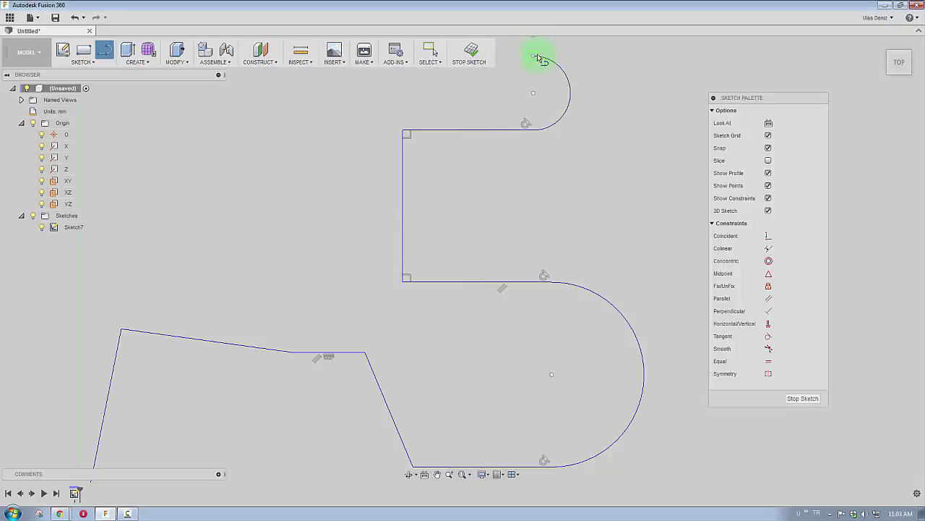
mouse_move(538, 58)
mouse_down()
mouse_move(396, 189)
mouse_move(396, 236)
mouse_move(387, 233)
mouse_move(385, 149)
mouse_up()
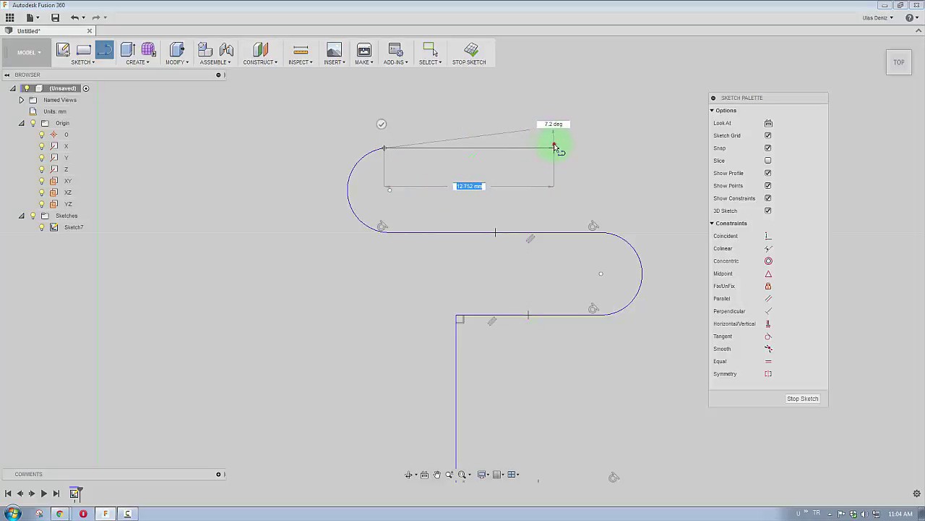
click(554, 147)
Step: Add the top semicircular tangent arc, the long top line, and the left vertical and angled lines
drag(568, 186, 549, 40)
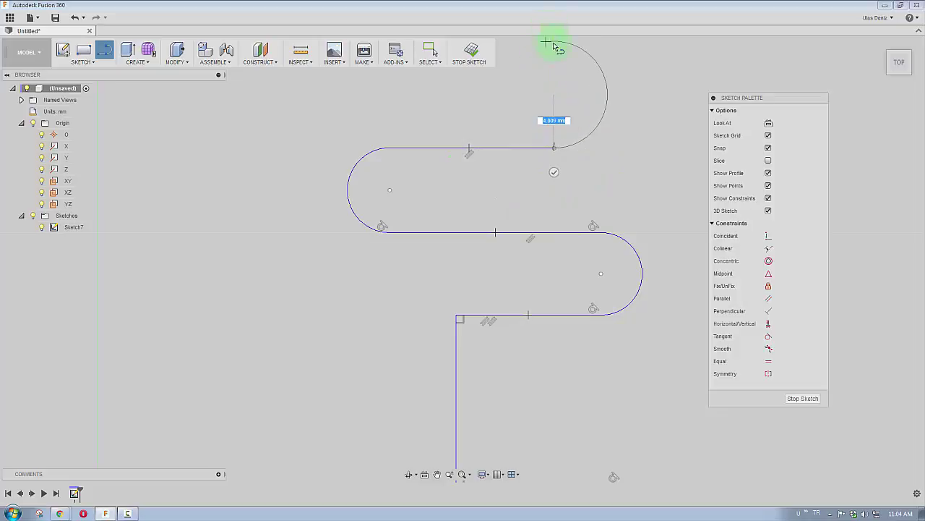
drag(549, 39, 555, 77)
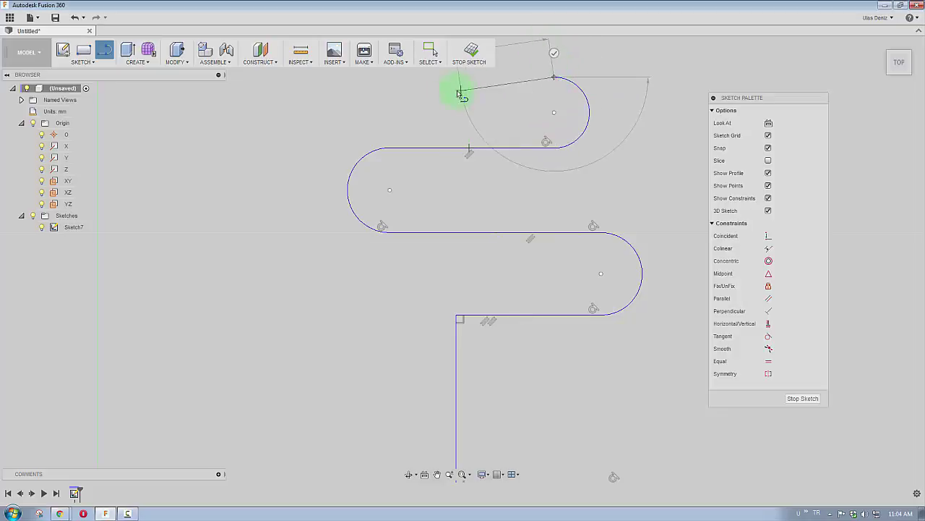
click(287, 78)
click(287, 254)
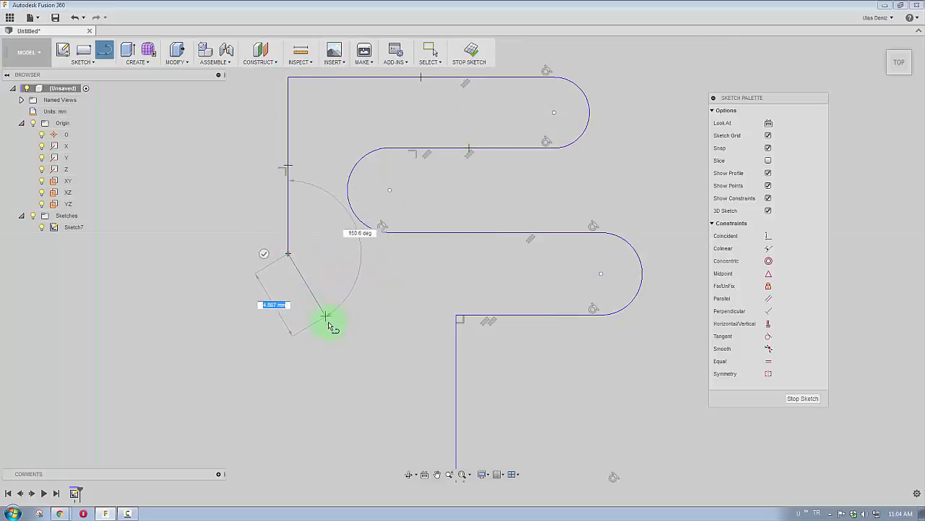
mouse_move(326, 322)
mouse_down()
mouse_move(244, 372)
mouse_move(186, 338)
mouse_up()
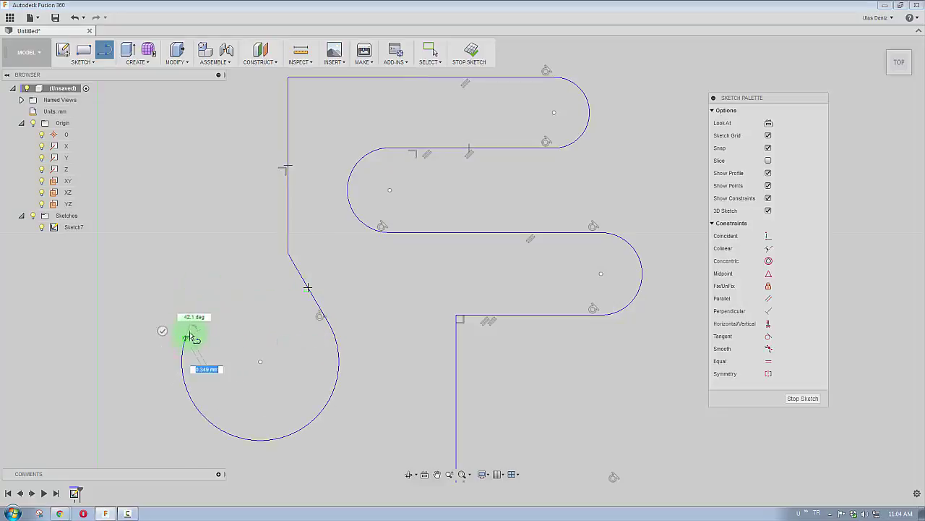
Step: Form the large round lobe, then close the profile at the origin with a diagonal line and arc
drag(241, 220, 144, 210)
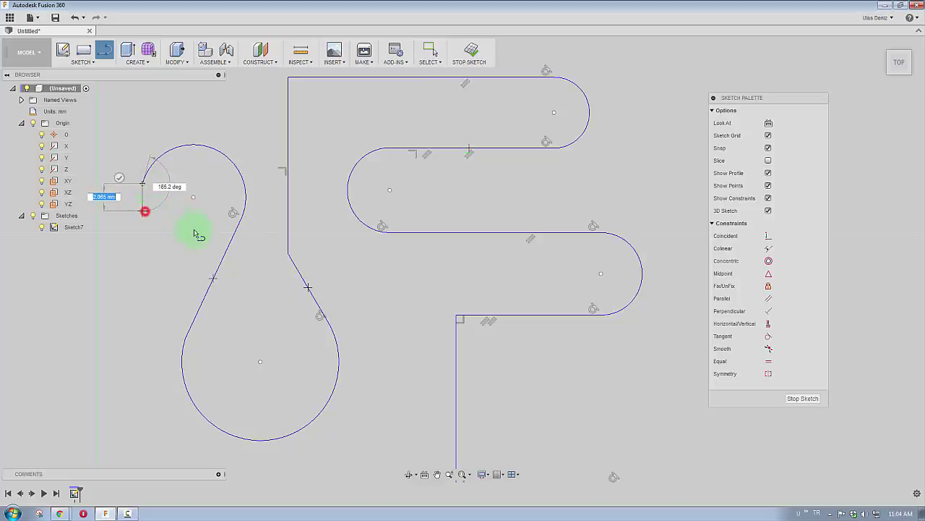
scroll(203, 277, down, 2)
scroll(156, 275, down, 2)
middle_drag(152, 277, 362, 156)
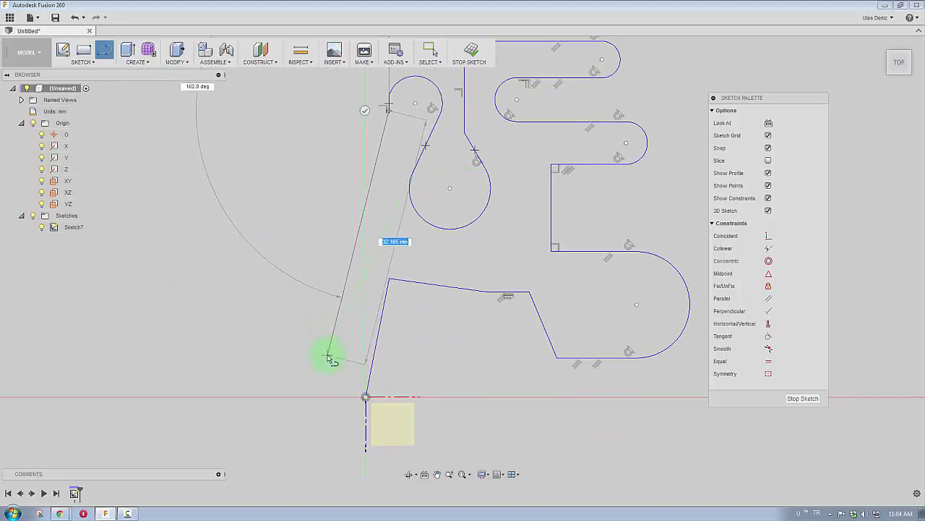
drag(279, 254, 267, 367)
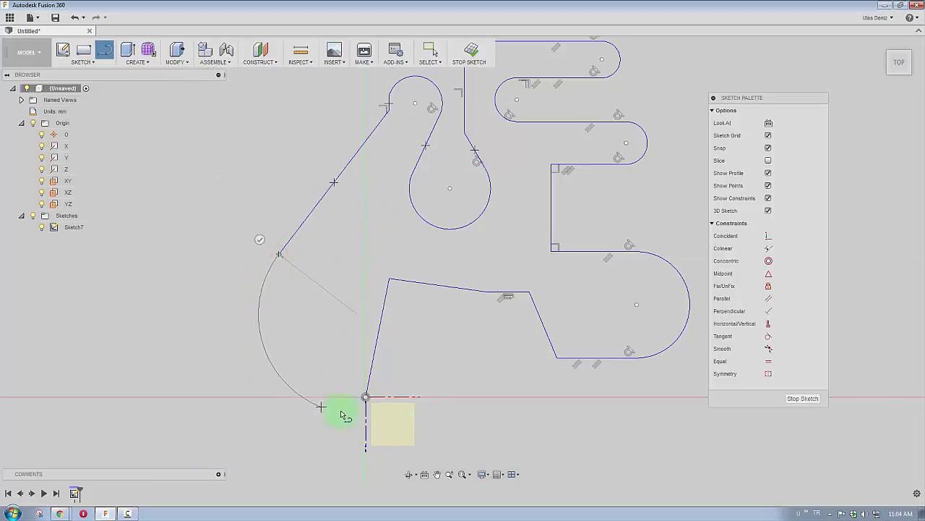
drag(343, 415, 365, 397)
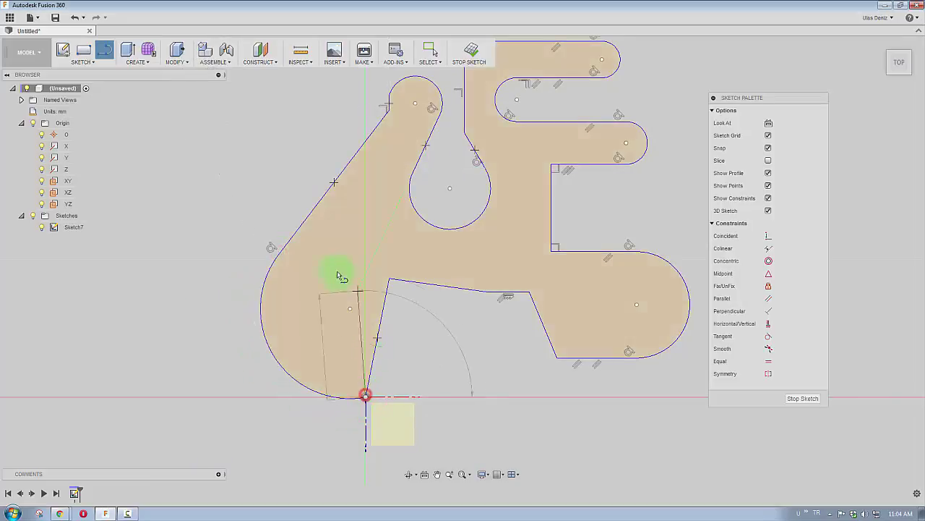
scroll(433, 289, down, 3)
Step: End the Line tool and orbit to a low oblique view of the whole profile
key(Escape)
mouse_move(565, 300)
shift+middle_down()
mouse_move(545, 227)
mouse_move(527, 256)
mouse_move(351, 200)
mouse_move(369, 278)
shift+middle_up()
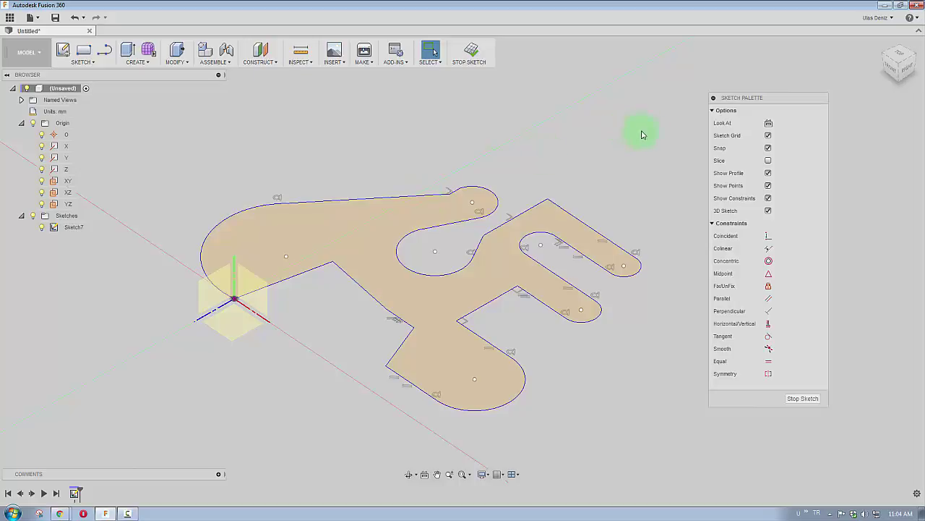
drag(648, 130, 405, 412)
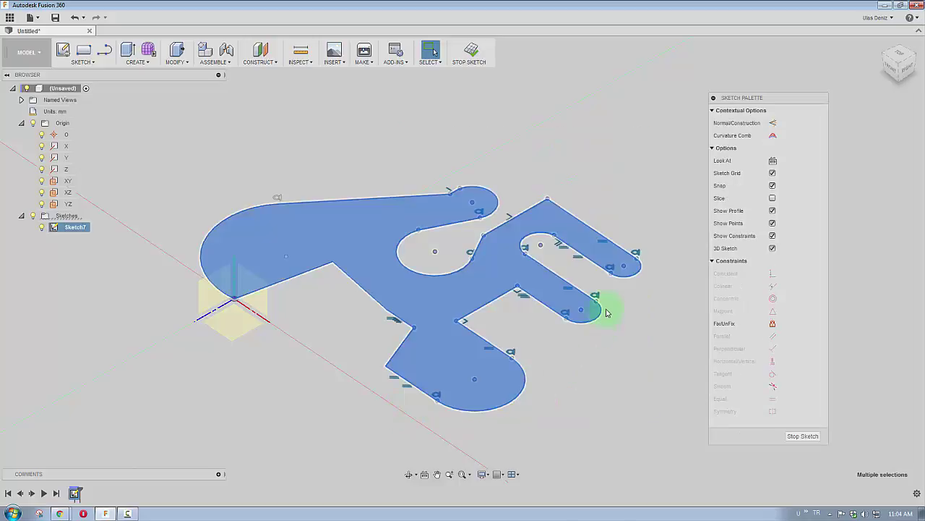
click(568, 115)
scroll(469, 169, up, 3)
scroll(482, 108, up, 2)
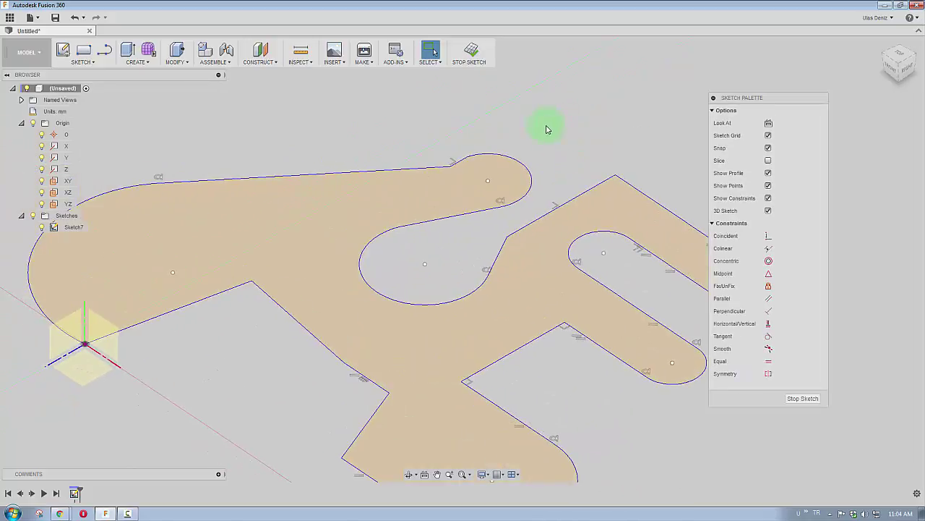
scroll(552, 133, down, 1)
scroll(583, 110, down, 1)
scroll(471, 147, down, 1)
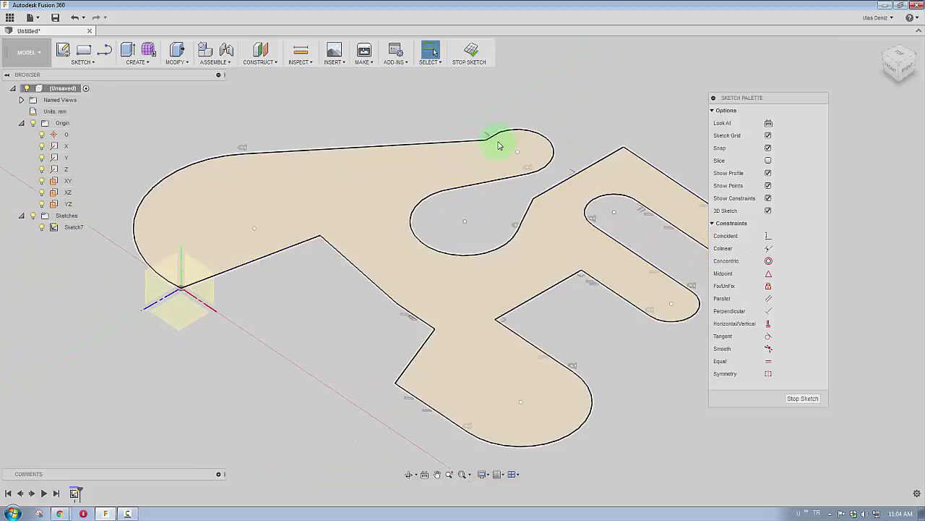
mouse_move(497, 145)
shift+middle_down()
mouse_move(584, 115)
mouse_move(496, 120)
mouse_move(453, 248)
mouse_move(431, 250)
mouse_move(451, 256)
mouse_move(413, 123)
mouse_move(424, 162)
shift+middle_up()
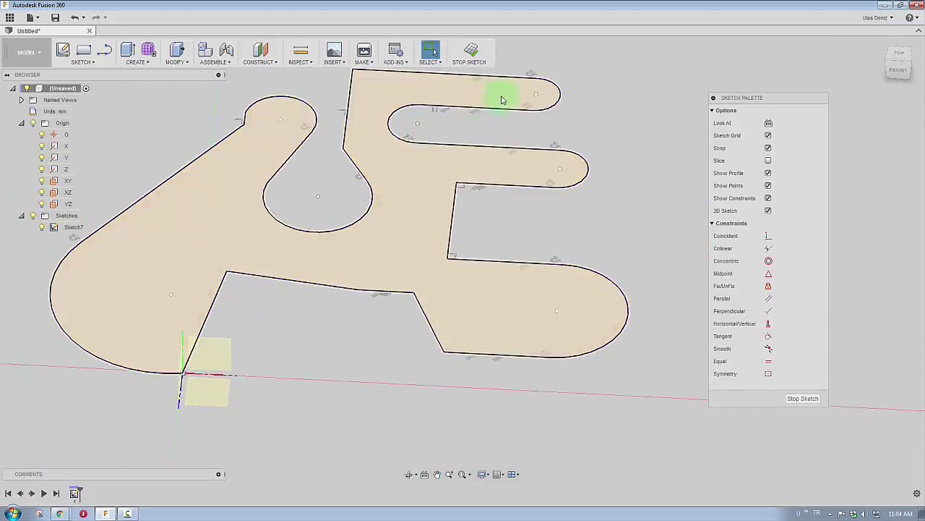
Step: Drag the right slot's upper edge down to 7.009 mm, making a narrow notch
mouse_move(502, 100)
mouse_down()
mouse_move(537, 155)
mouse_move(535, 112)
mouse_move(553, 182)
mouse_up()
click(334, 305)
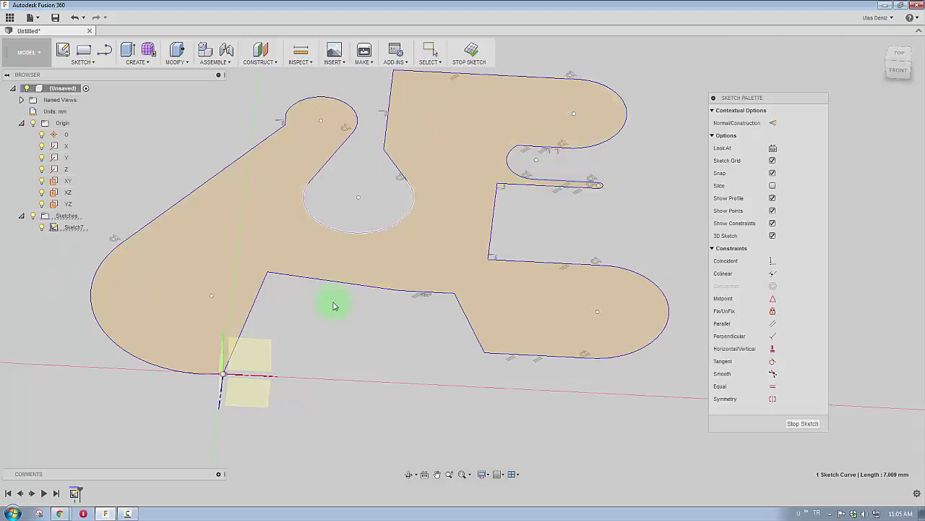
mouse_move(374, 264)
middle_down()
mouse_move(282, 320)
mouse_move(325, 366)
middle_up()
scroll(295, 386, down, 2)
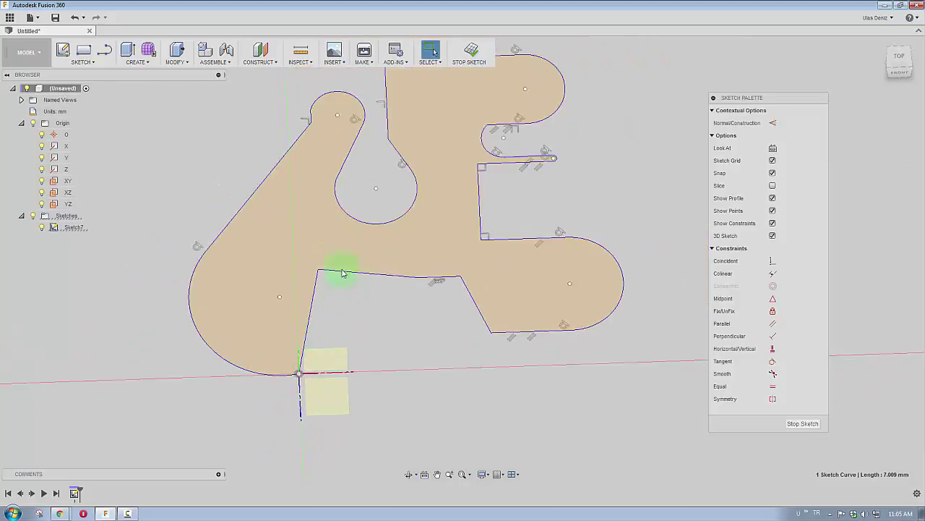
click(196, 115)
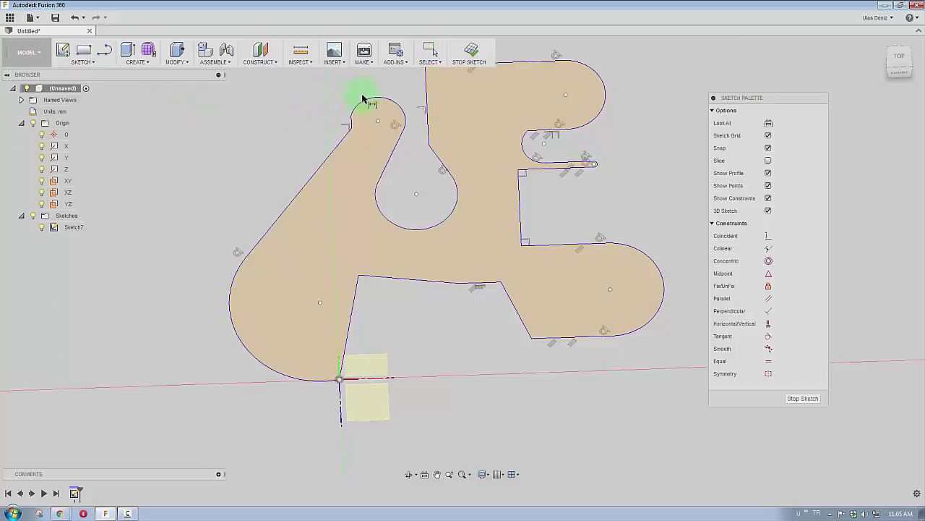
middle_drag(320, 83, 354, 140)
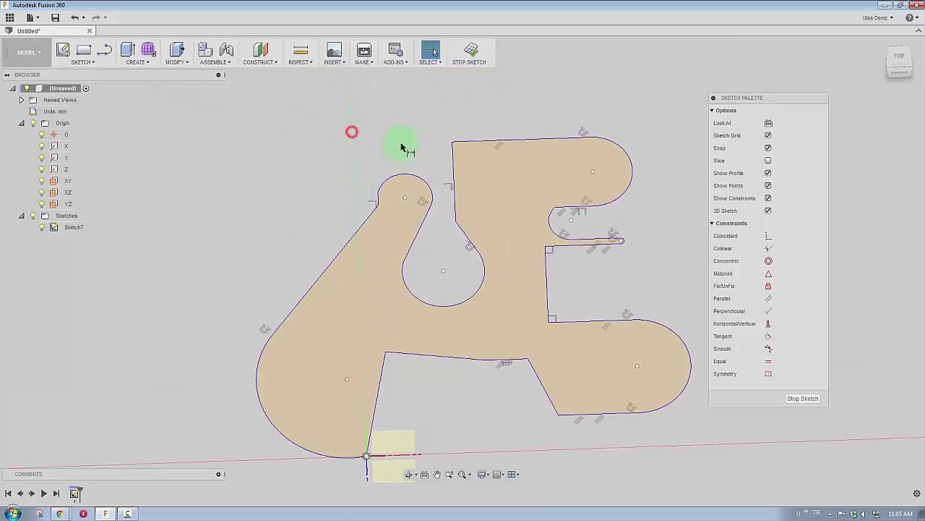
Step: Dimension the small top-left arc at R3.947 and the top-right arc at R5.709
click(403, 175)
click(401, 174)
click(321, 114)
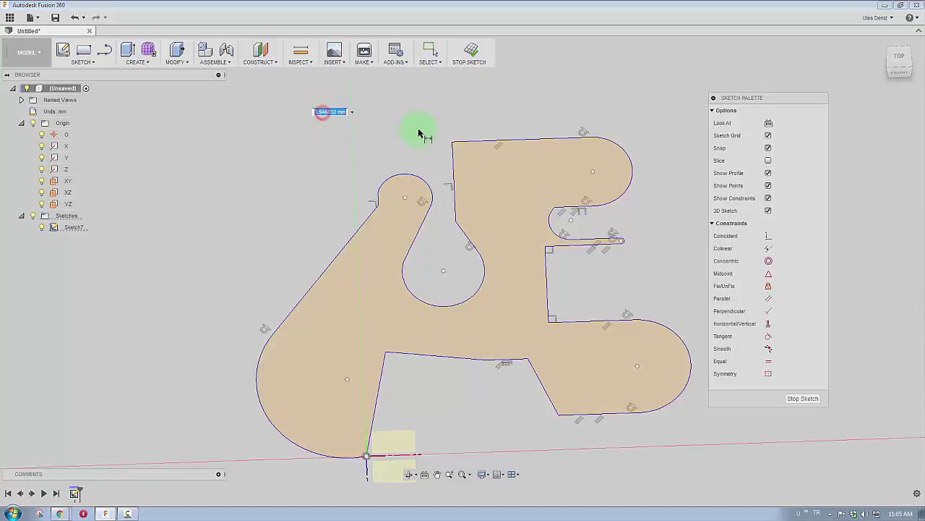
key(Return)
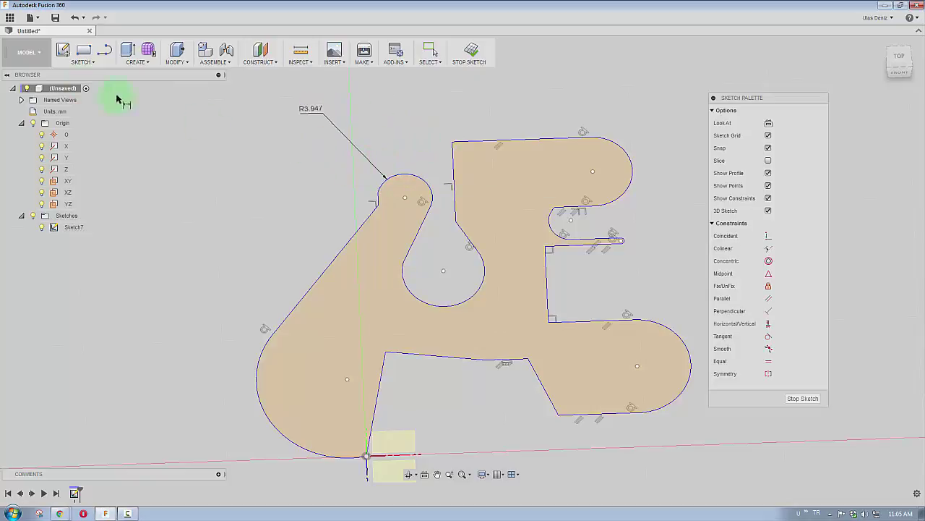
click(93, 62)
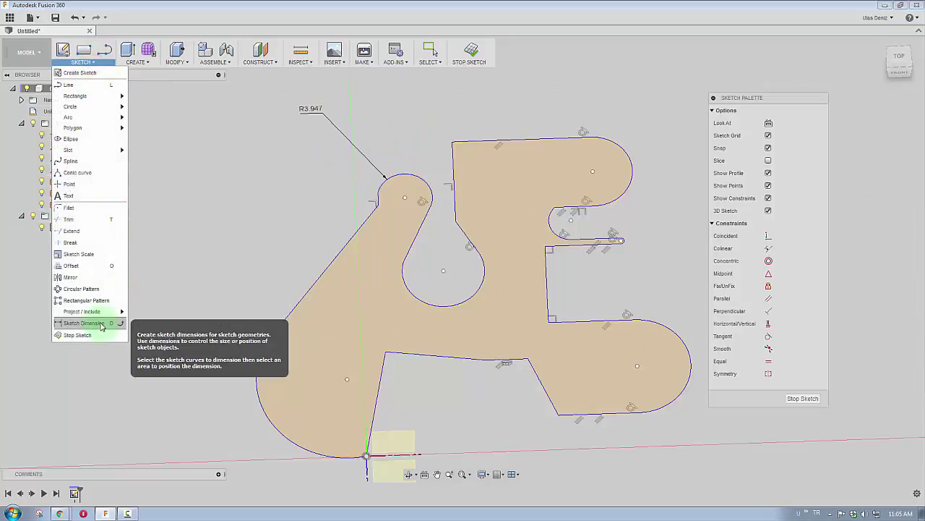
click(633, 155)
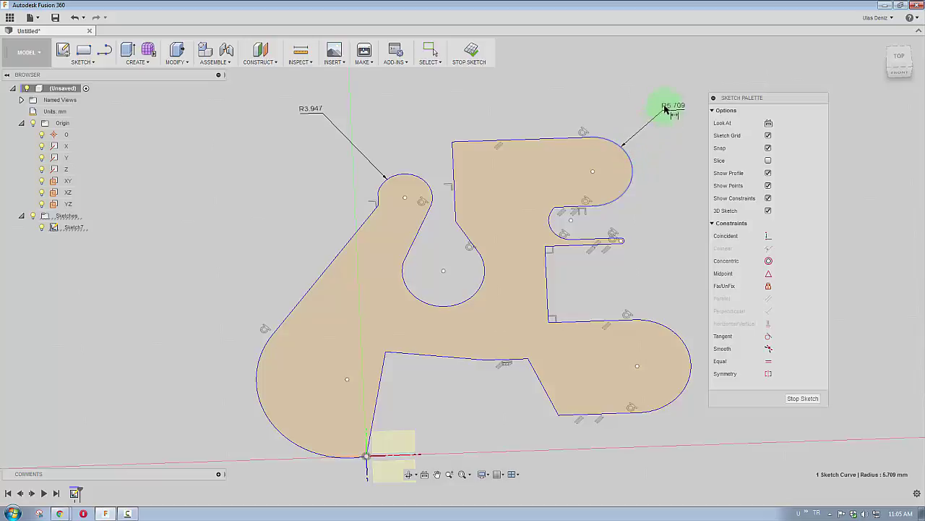
middle_drag(707, 272, 544, 219)
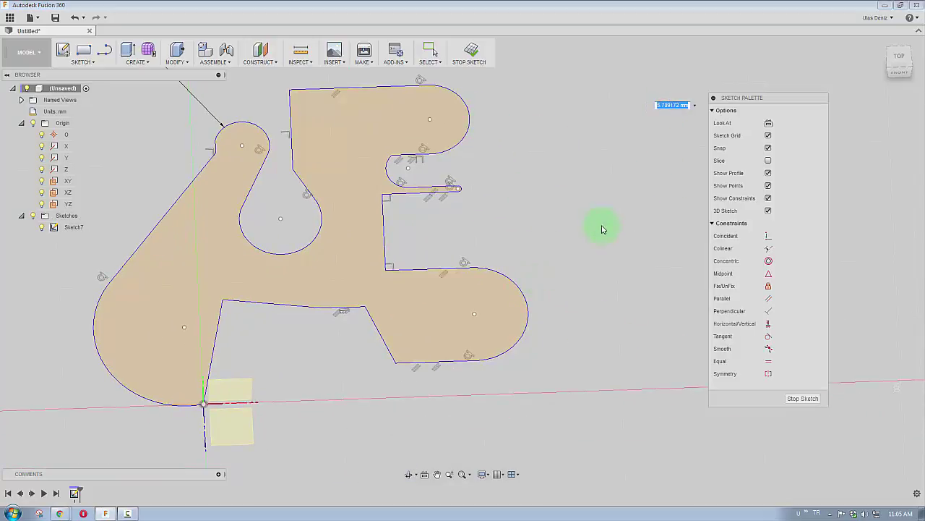
key(Return)
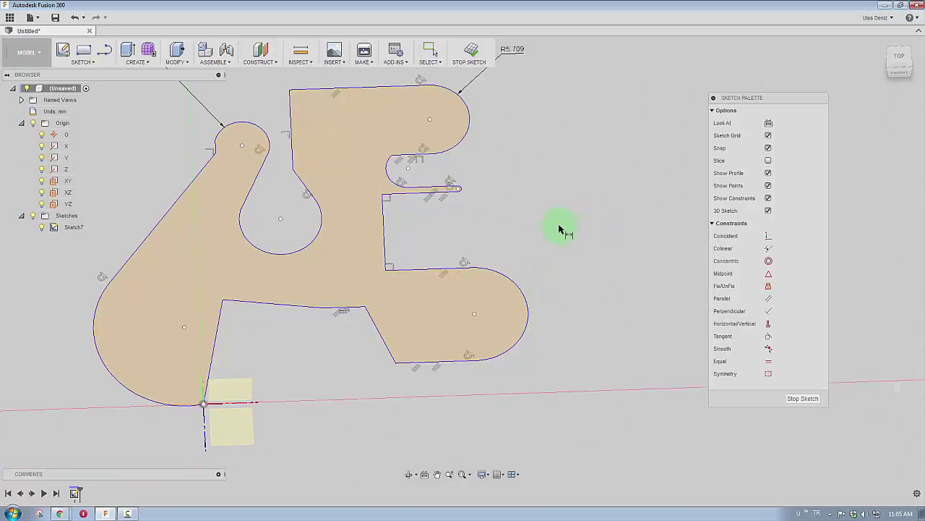
Step: Dimension the large lower-right arc at R7.714
click(525, 300)
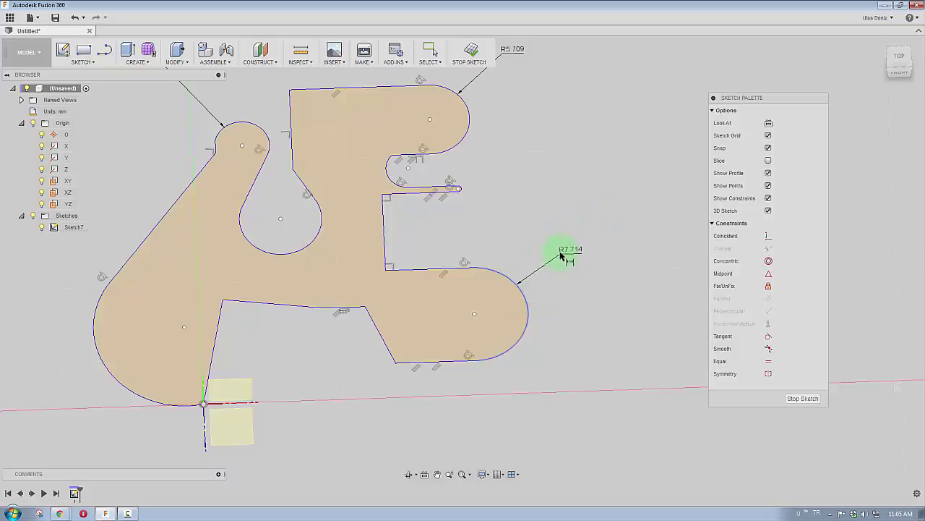
click(561, 254)
key(Return)
middle_drag(555, 275, 547, 273)
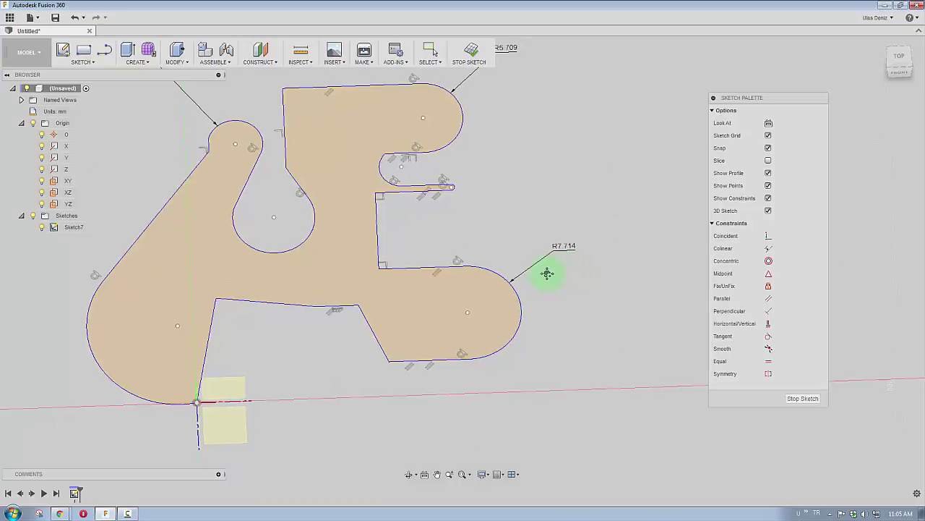
scroll(547, 273, up, 3)
key(Escape)
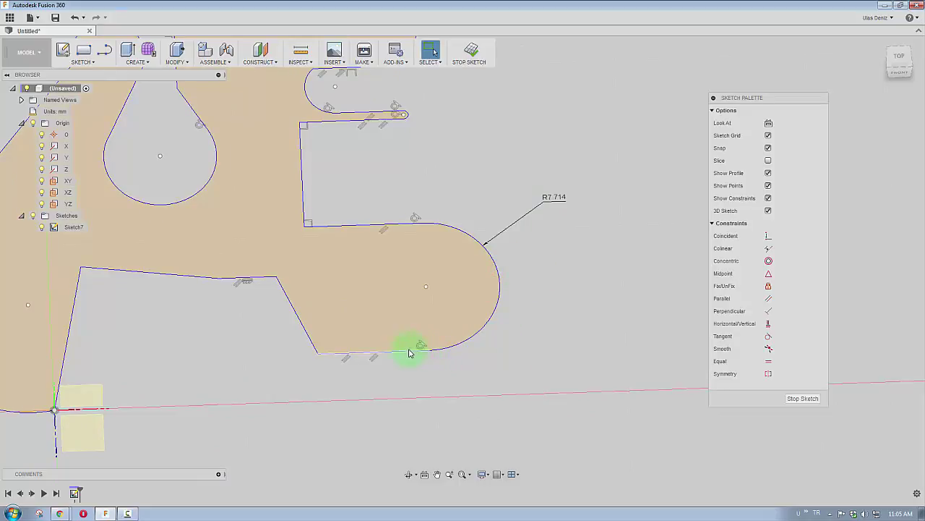
Step: Pull the lower lobe's bottom edge up and pick its top and bottom edges to dimension
drag(409, 353, 407, 326)
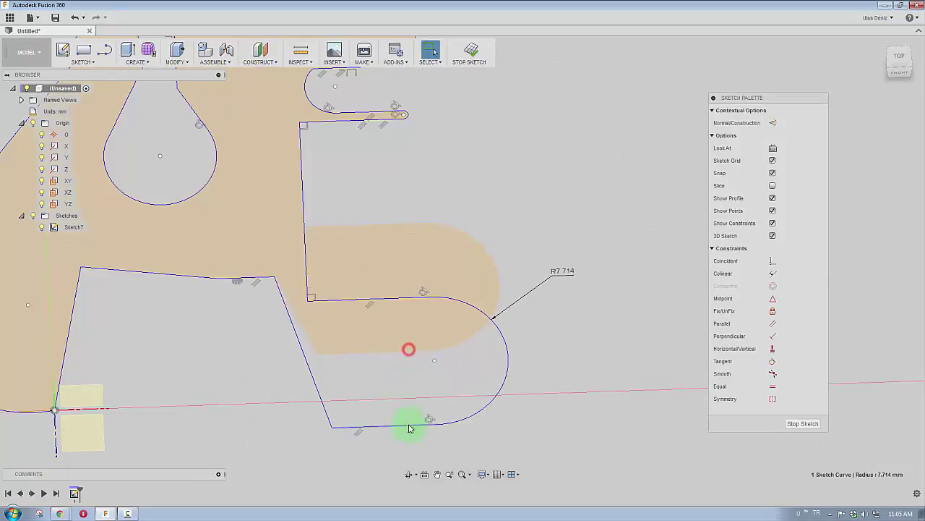
click(536, 295)
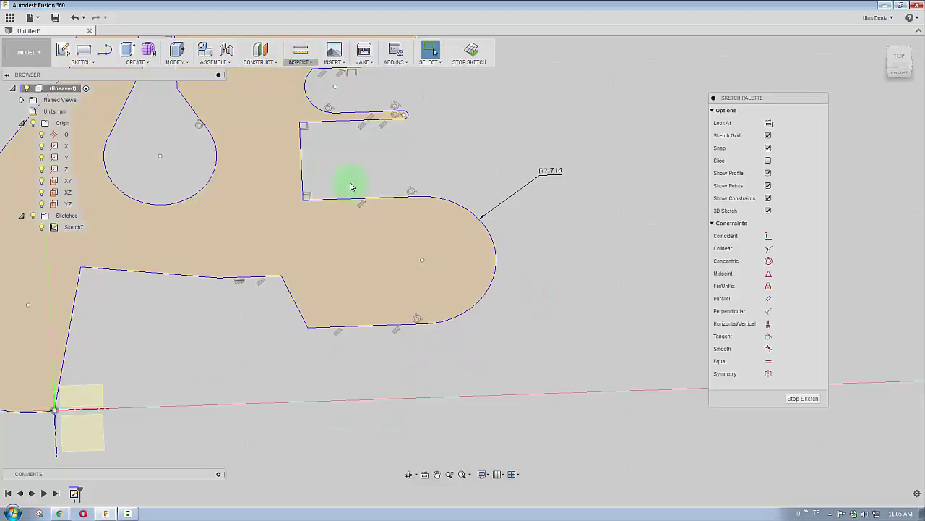
key(d)
click(378, 200)
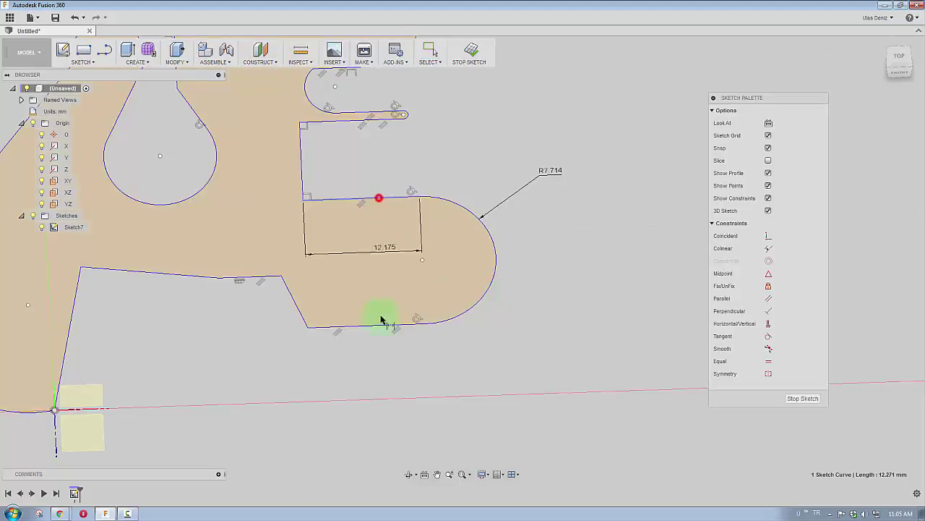
click(379, 323)
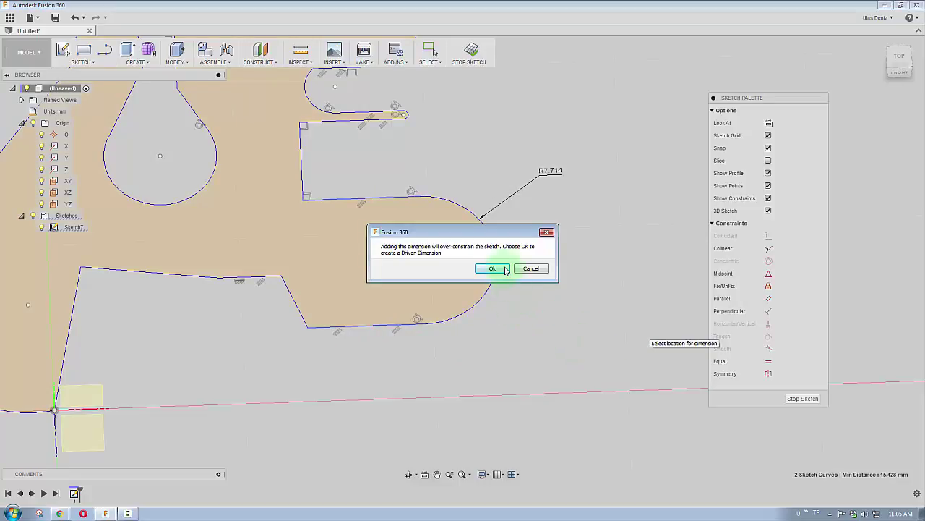
Step: Place a driven 15.428 mm height dimension to the right of the lower lobe
click(492, 269)
scroll(550, 289, down, 1)
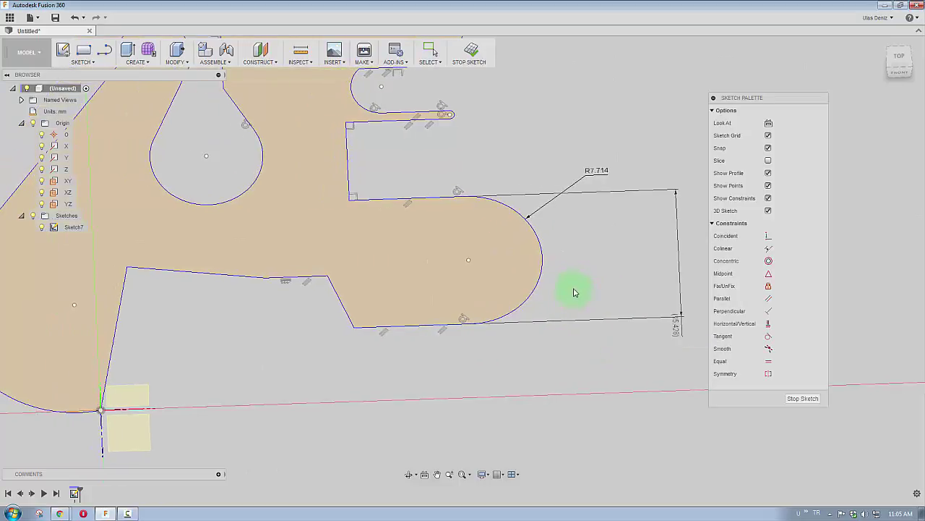
scroll(582, 280, down, 1)
scroll(600, 271, down, 1)
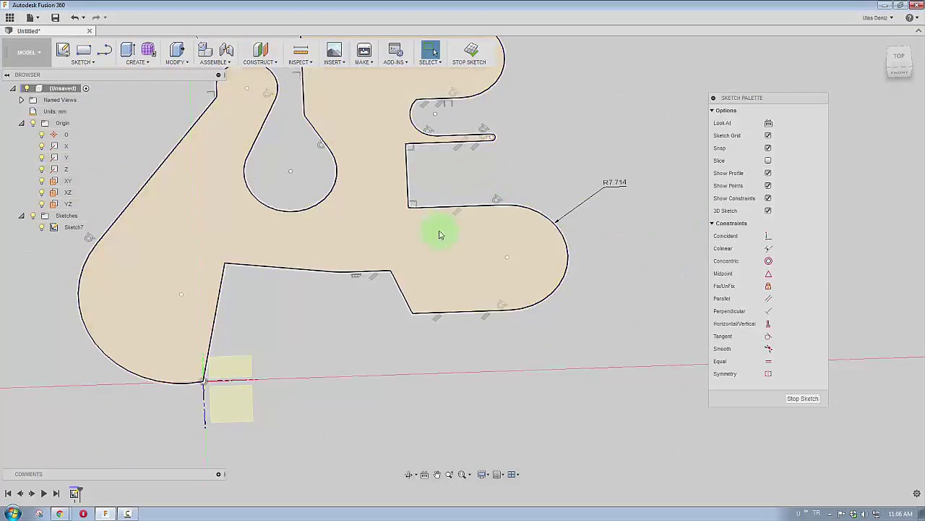
middle_drag(475, 219, 246, 227)
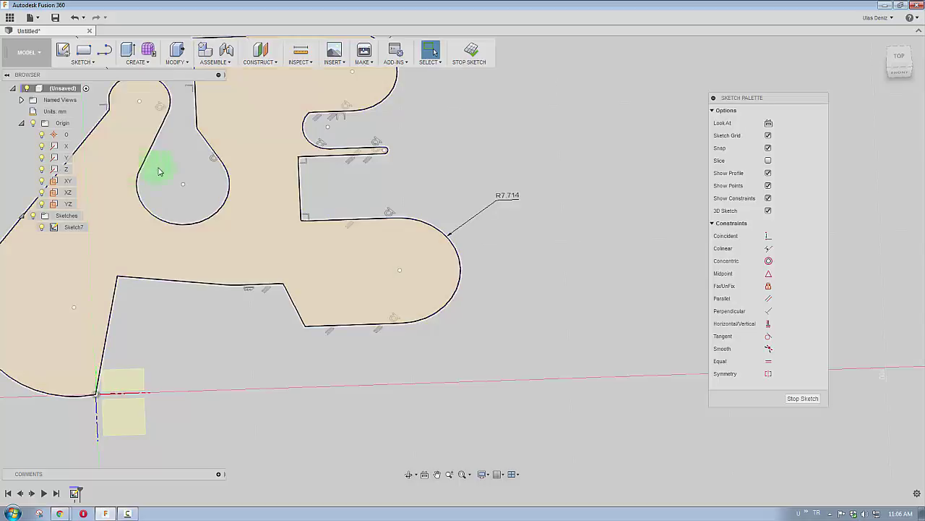
click(340, 220)
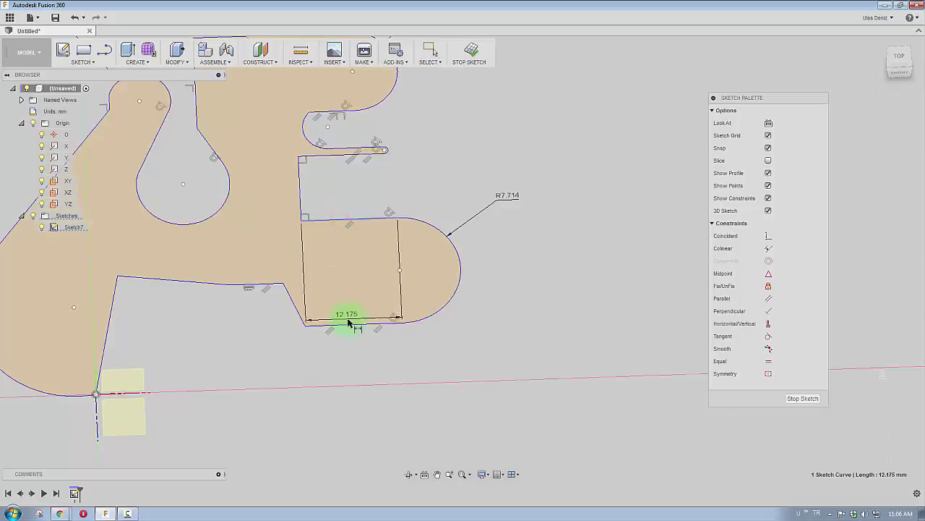
click(351, 325)
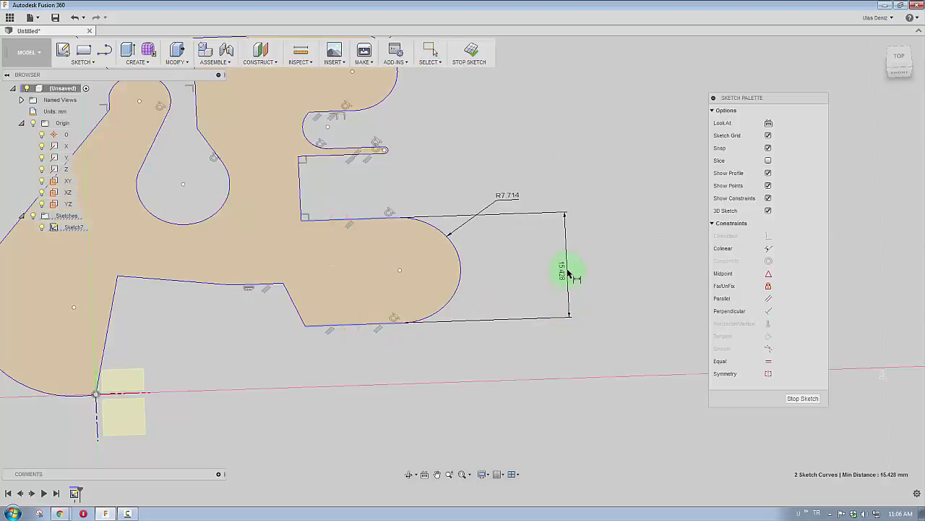
click(558, 274)
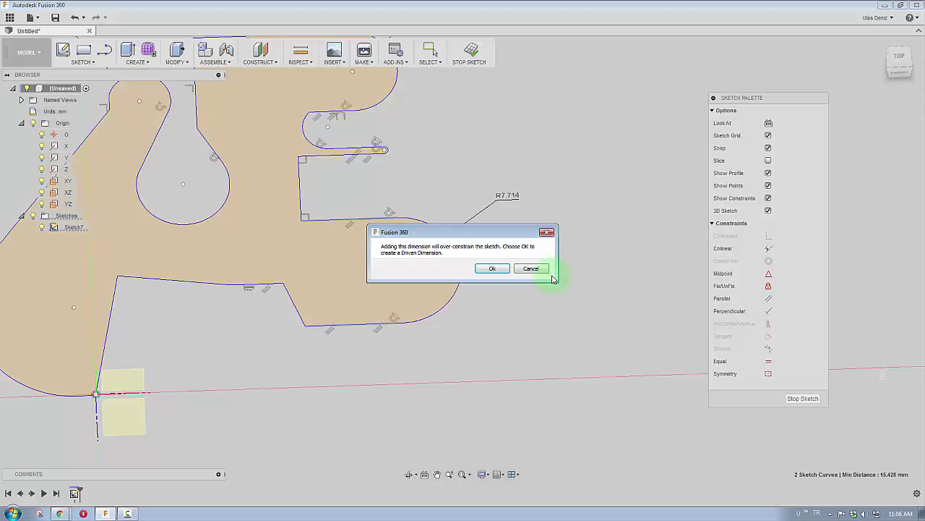
click(492, 269)
scroll(568, 273, up, 2)
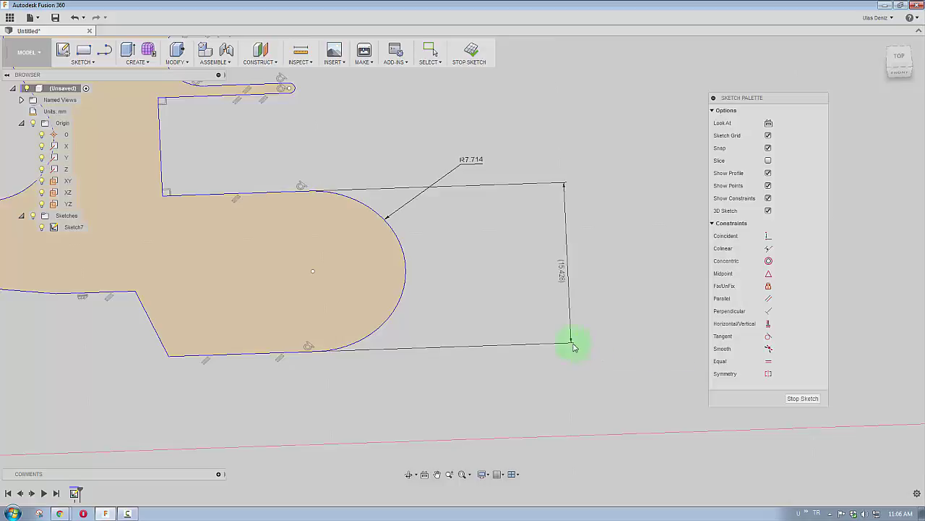
key(d)
shift+middle_drag(535, 293, 357, 286)
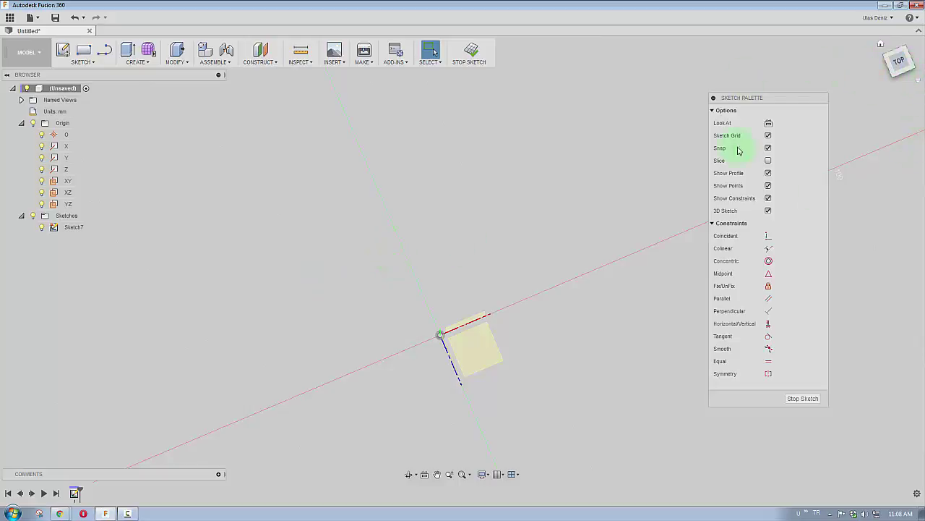
click(127, 513)
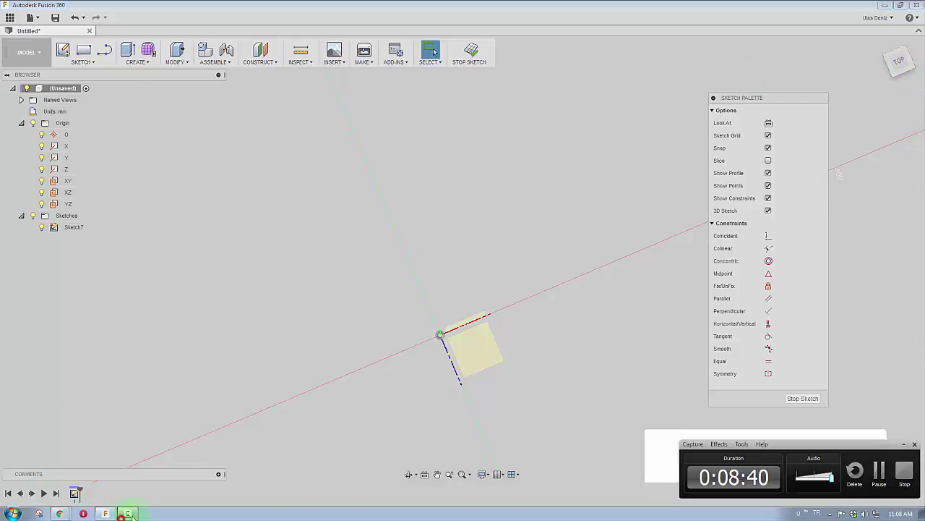